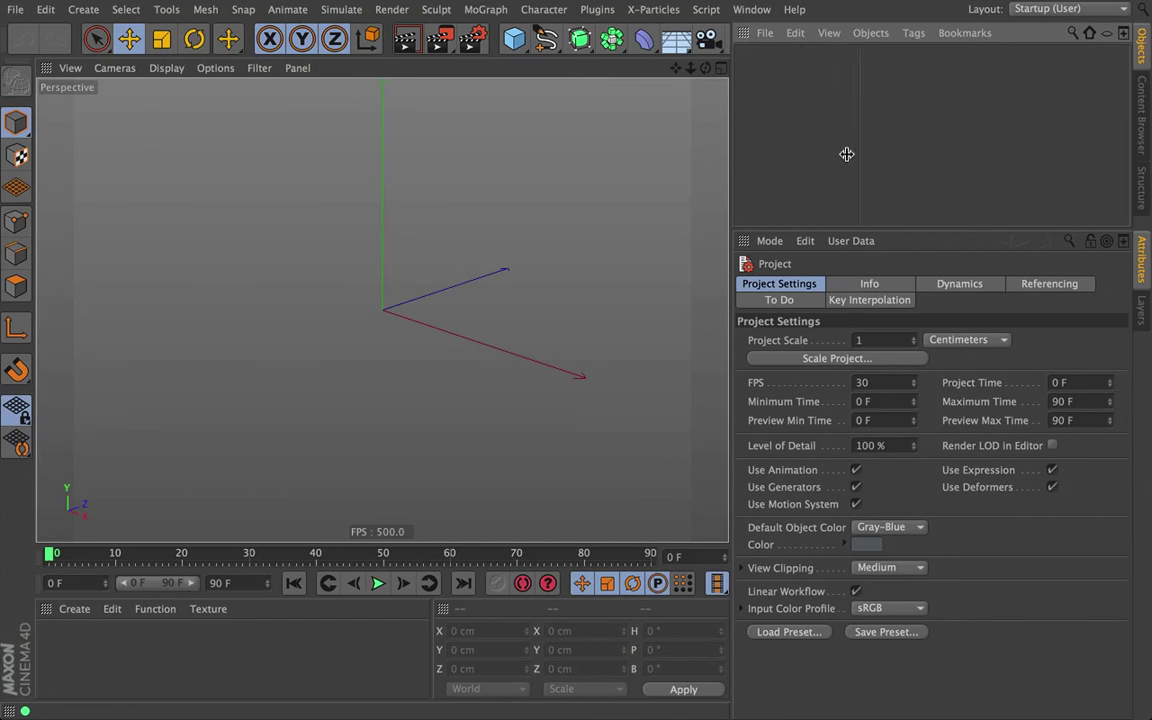
- Widen the Object Manager columns and bring up the primitive objects palette
{"action": "left_click_drag", "start_coordinate": [846, 154], "coordinate": [804, 154]}
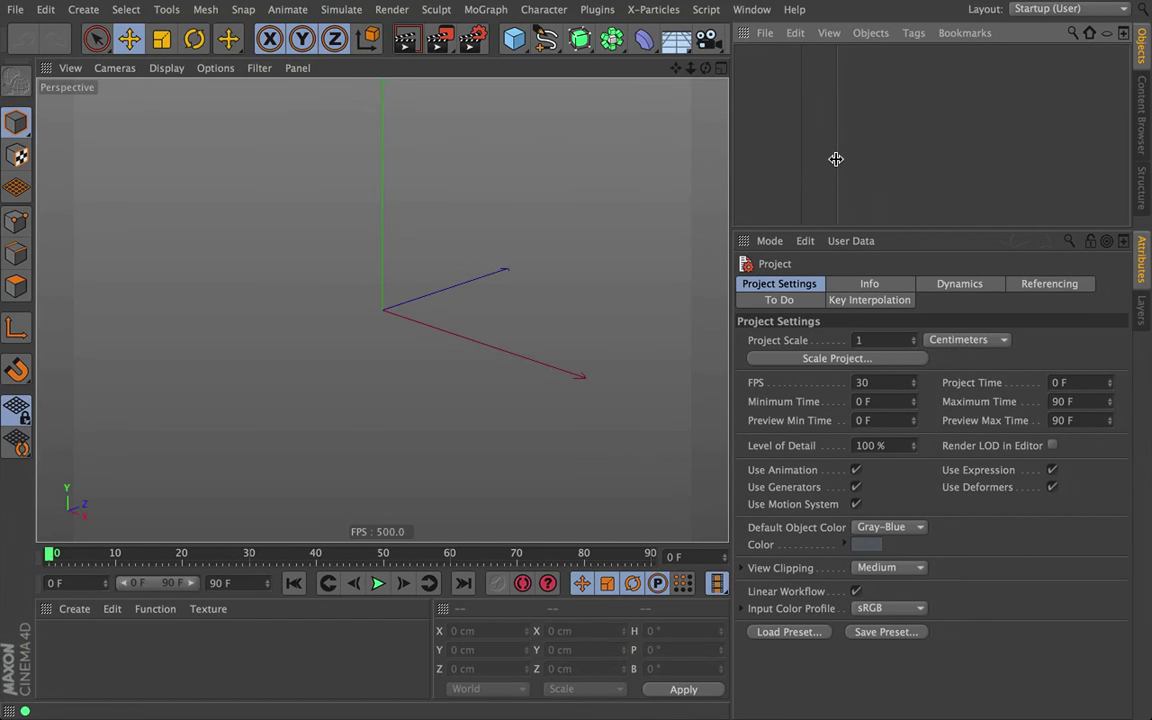
{"action": "left_click", "coordinate": [514, 38]}
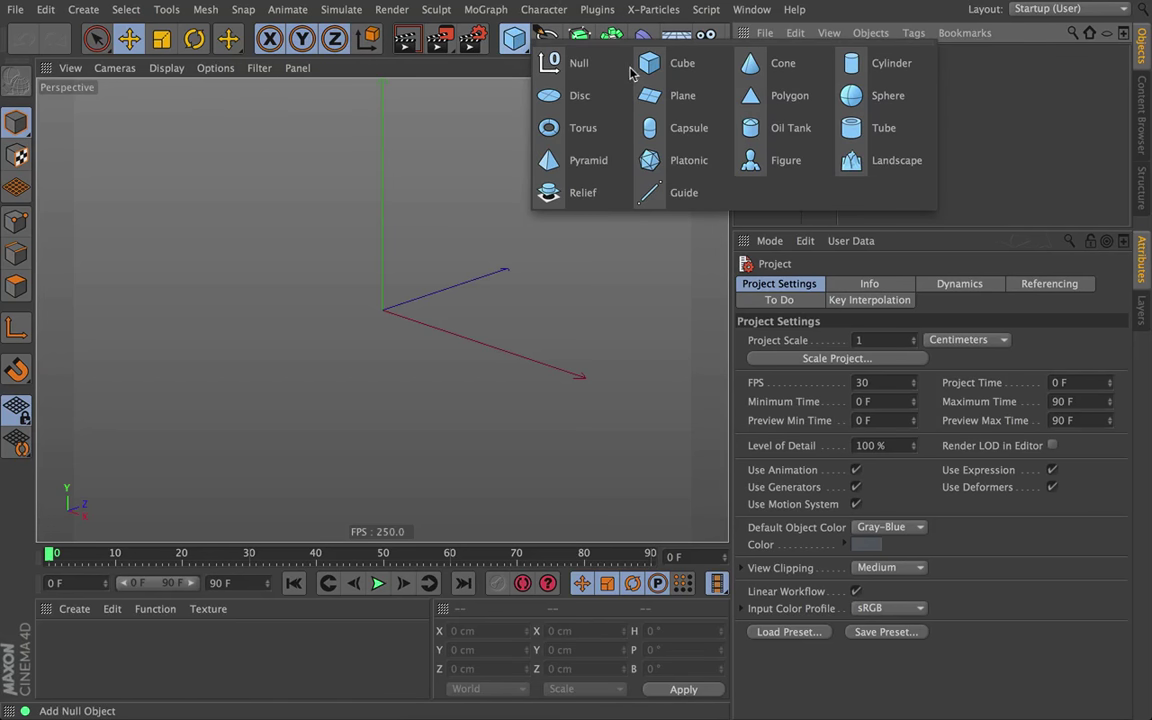
- Add a Null object and attach a Signal tag to it
{"action": "left_click", "coordinate": [571, 66]}
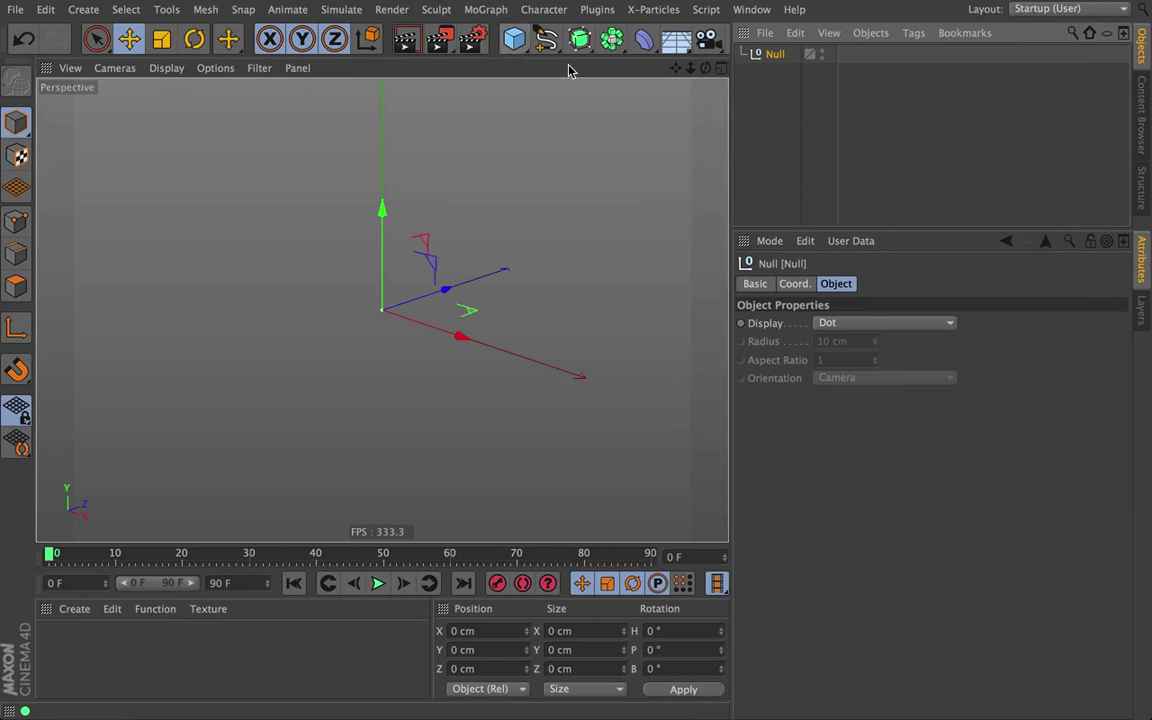
{"action": "right_click", "coordinate": [770, 61]}
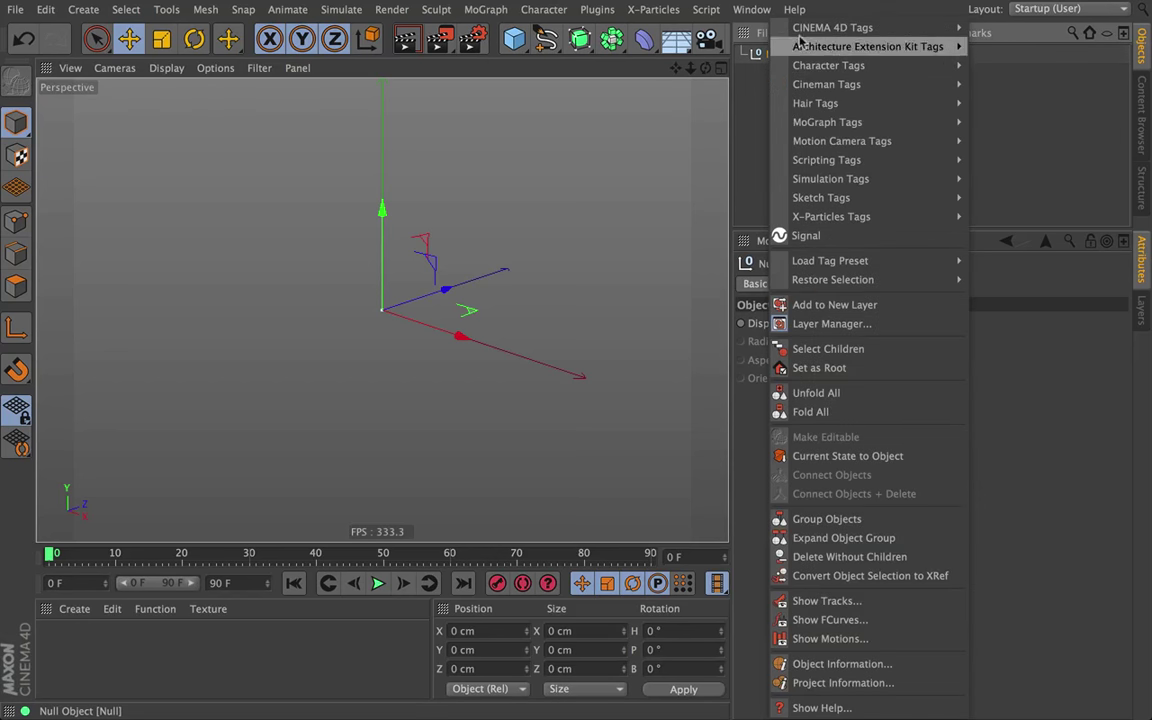
{"action": "left_click", "coordinate": [802, 236]}
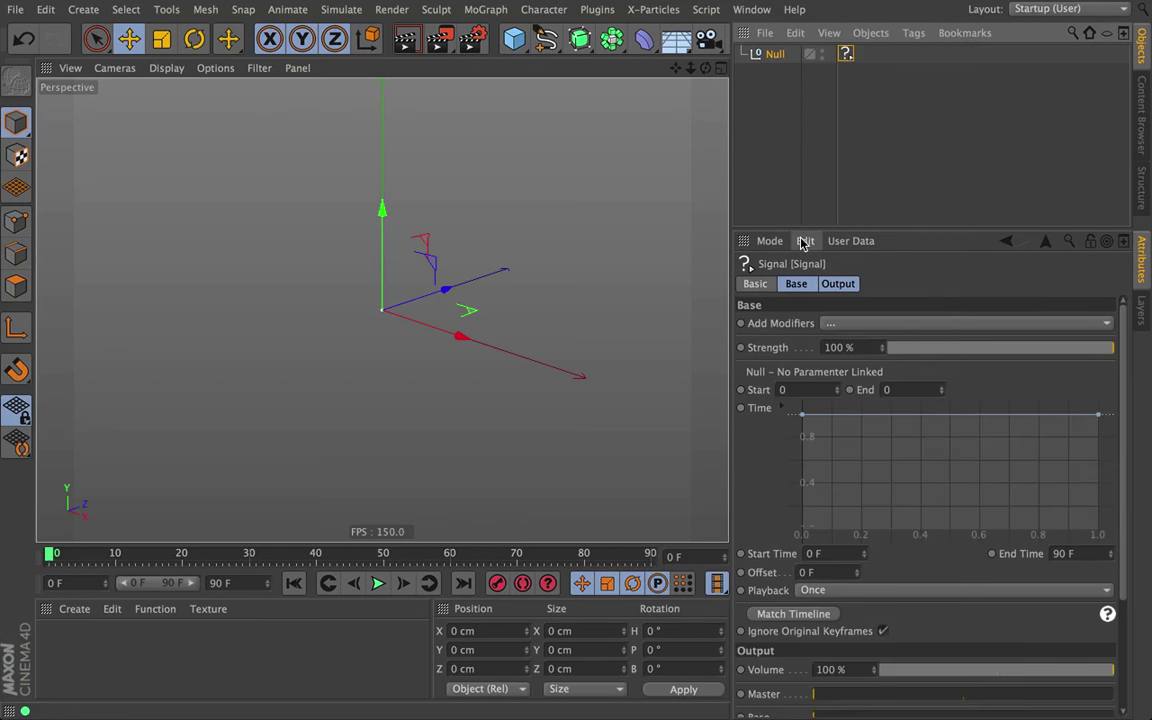
- Check the Null's properties and User Data options, leaving them unchanged
{"action": "left_click", "coordinate": [776, 56]}
{"action": "left_click", "coordinate": [846, 53]}
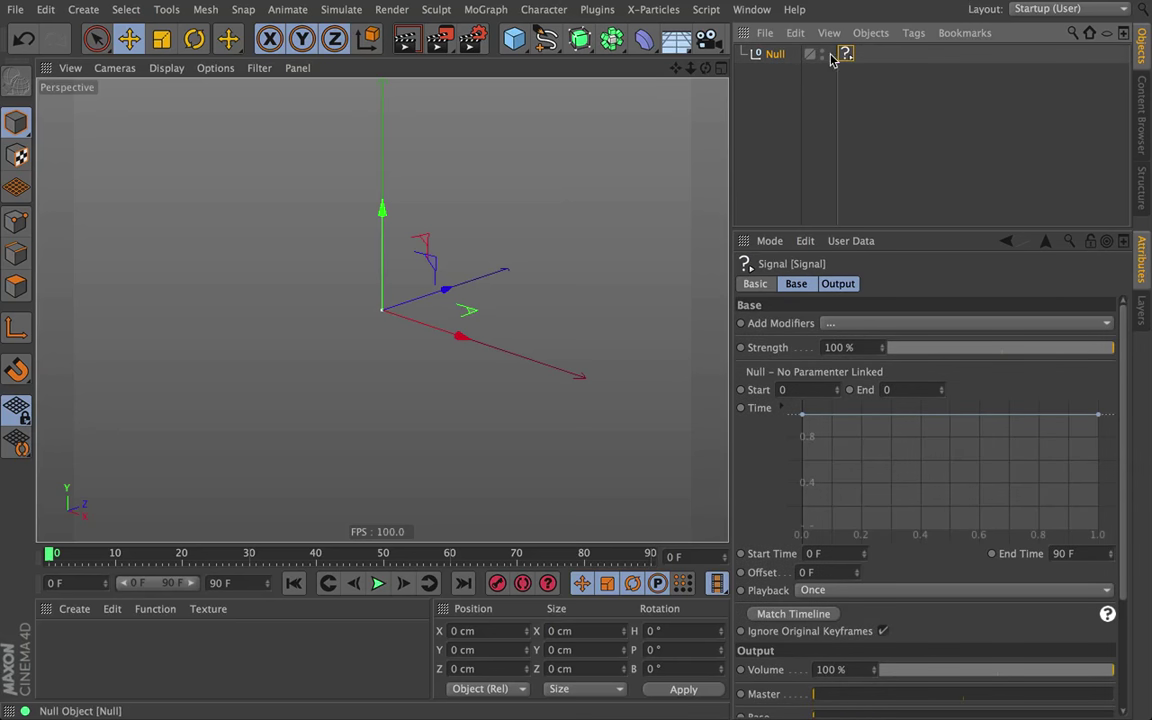
{"action": "left_click", "coordinate": [776, 54]}
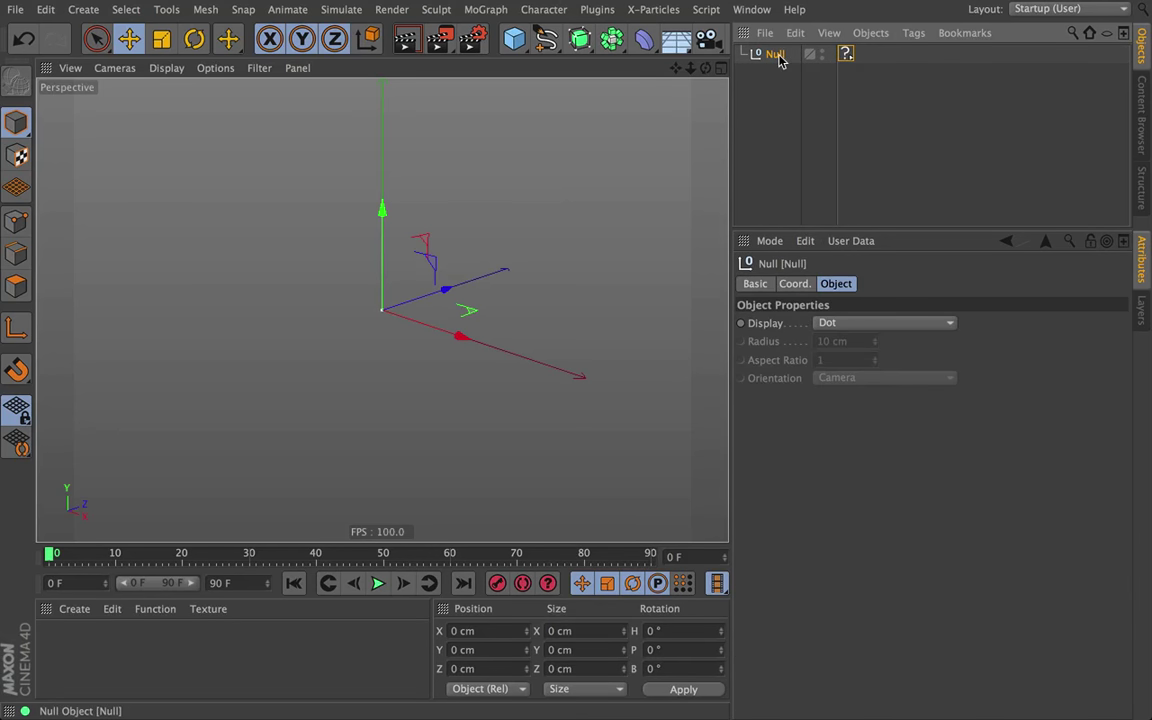
{"action": "left_click", "coordinate": [855, 241]}
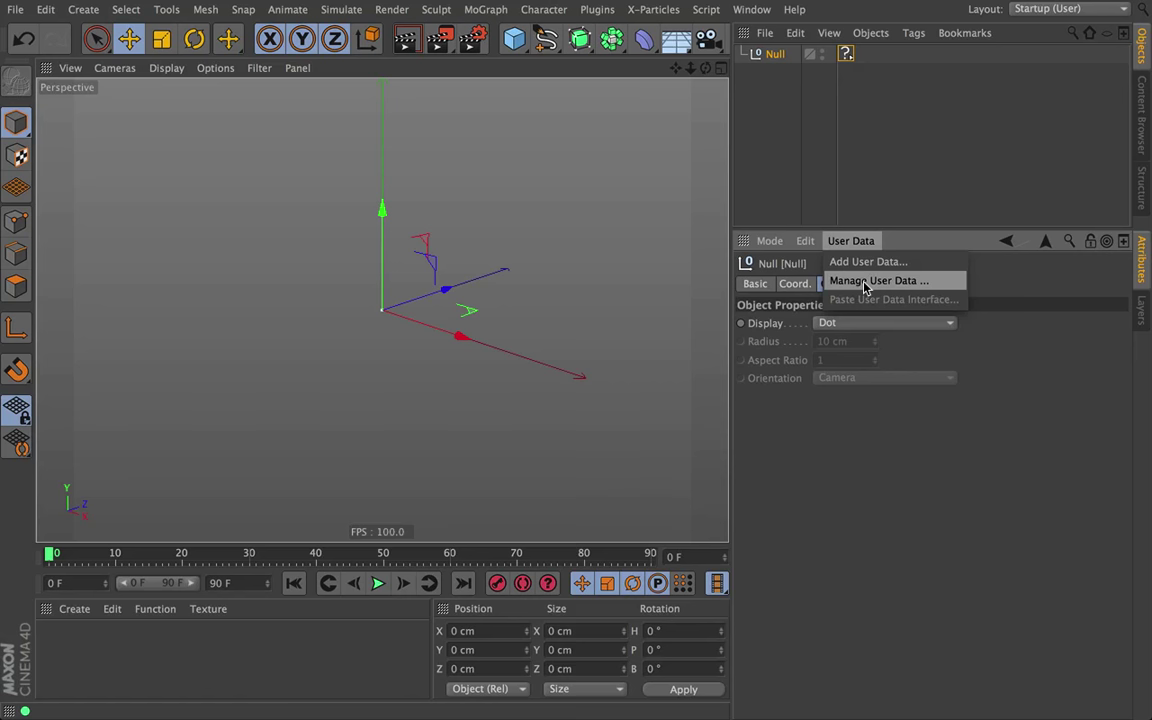
{"action": "left_click", "coordinate": [846, 56]}
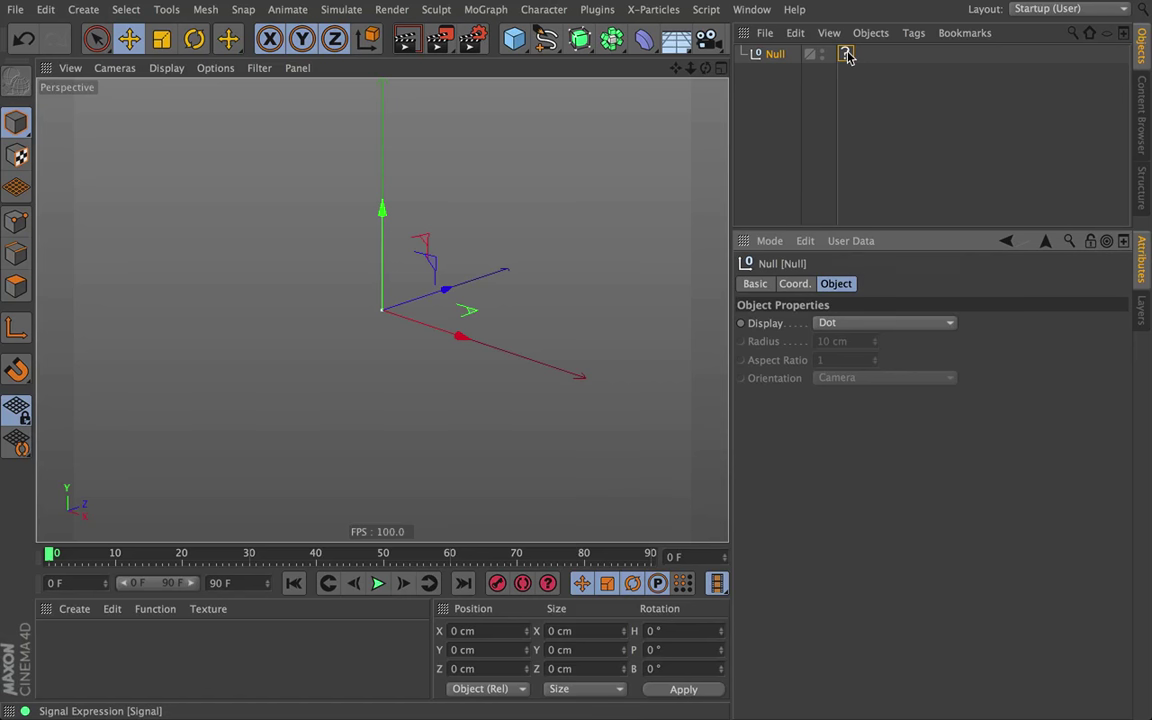
- Add a Data user parameter to the Null and link it to the Signal tag
{"action": "left_click", "coordinate": [852, 239]}
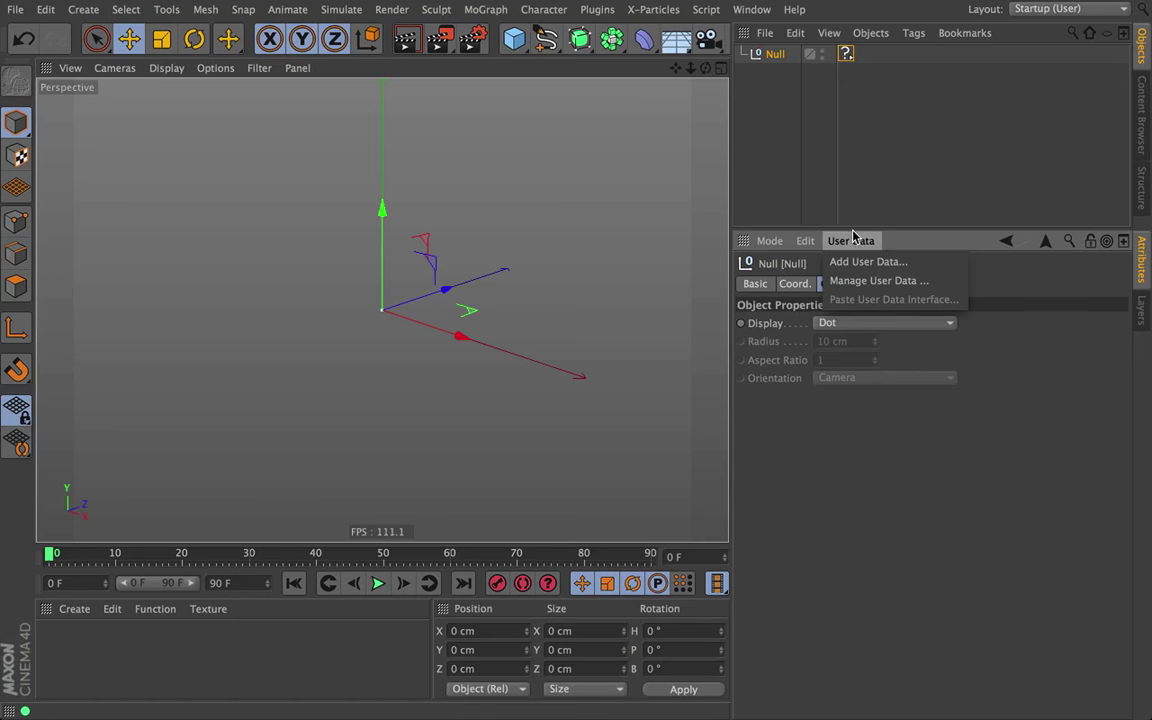
{"action": "left_click", "coordinate": [892, 265]}
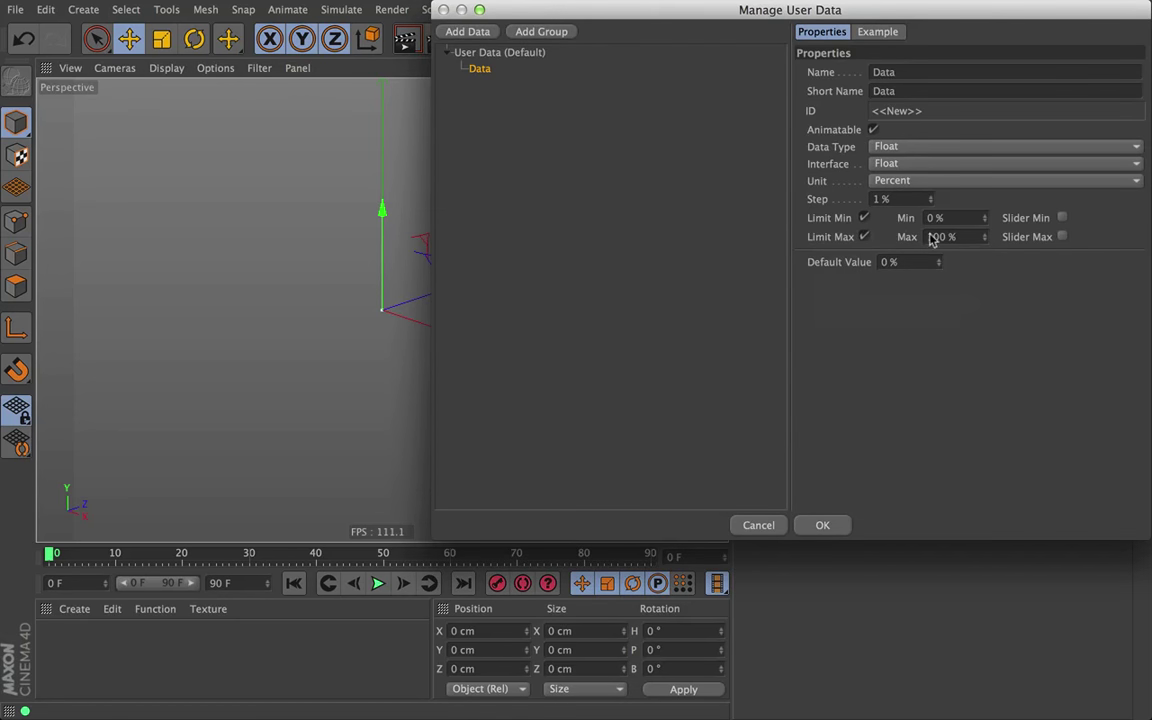
{"action": "left_click", "coordinate": [832, 524]}
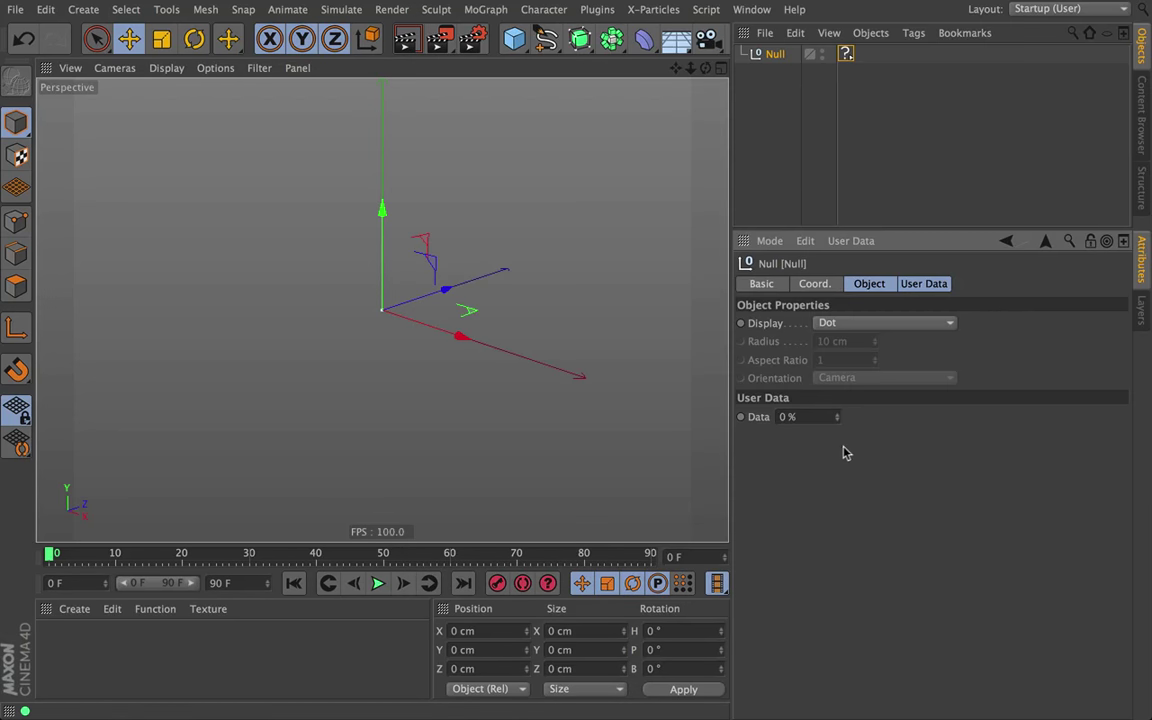
{"action": "left_click_drag", "start_coordinate": [758, 417], "coordinate": [846, 55]}
- Set the Signal tag's End to 100 %, shape the Time curve into an S-curve, and preview playback
{"action": "left_click", "coordinate": [845, 55]}
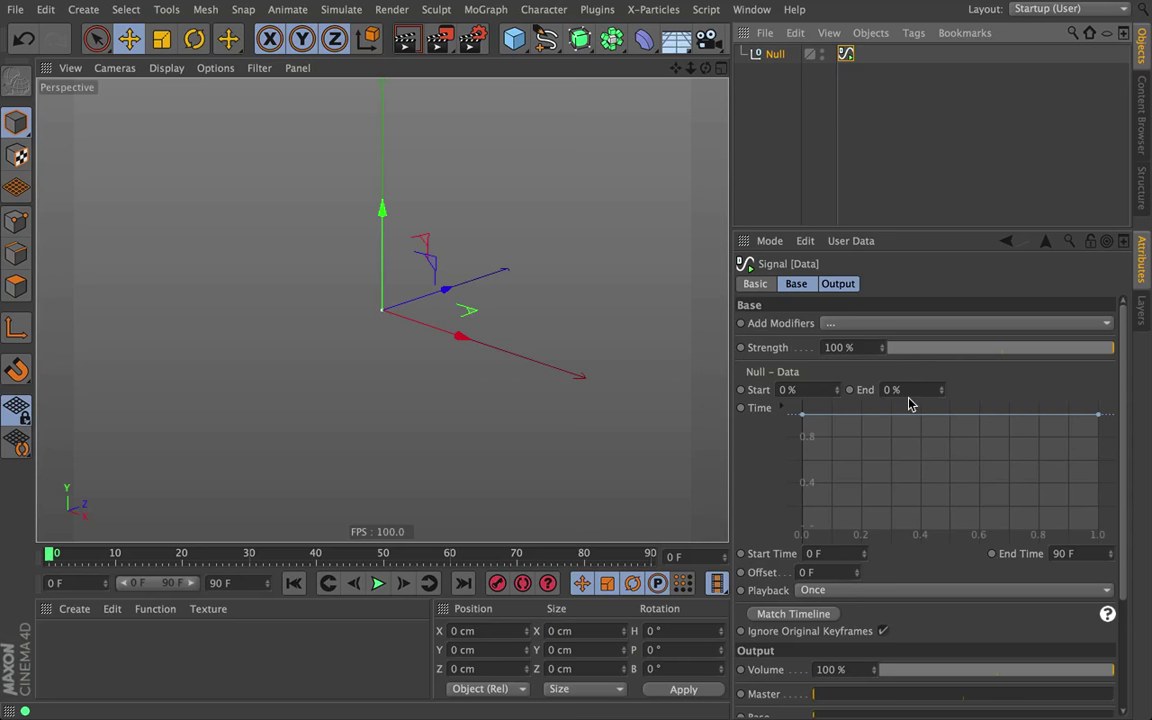
{"action": "scroll", "coordinate": [886, 393], "scroll_direction": "down", "scroll_amount": 1}
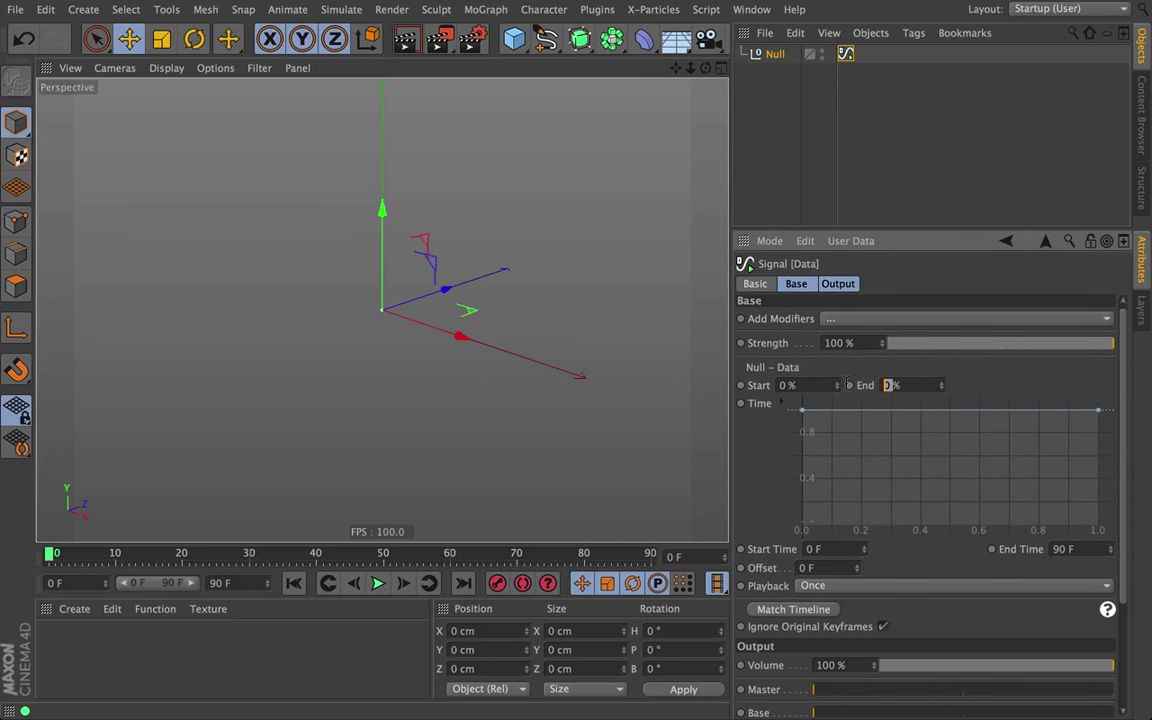
{"action": "type", "text": "100"}
{"action": "key", "text": "Return"}
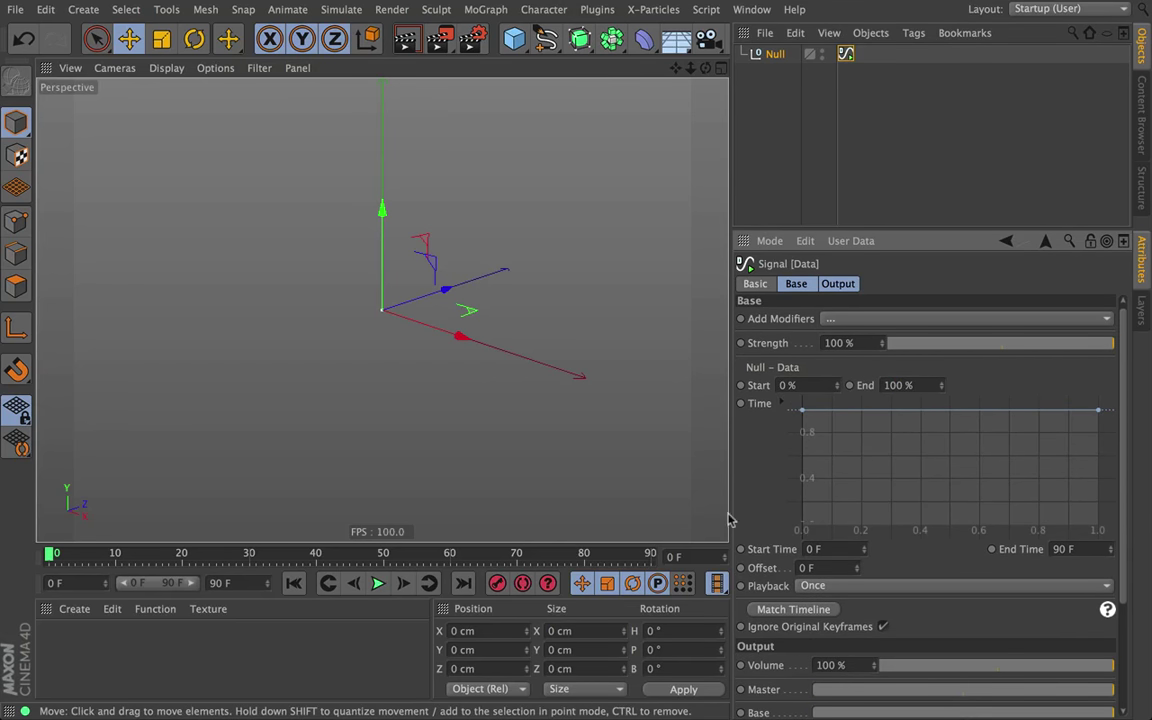
{"action": "left_click_drag", "start_coordinate": [802, 410], "coordinate": [802, 525]}
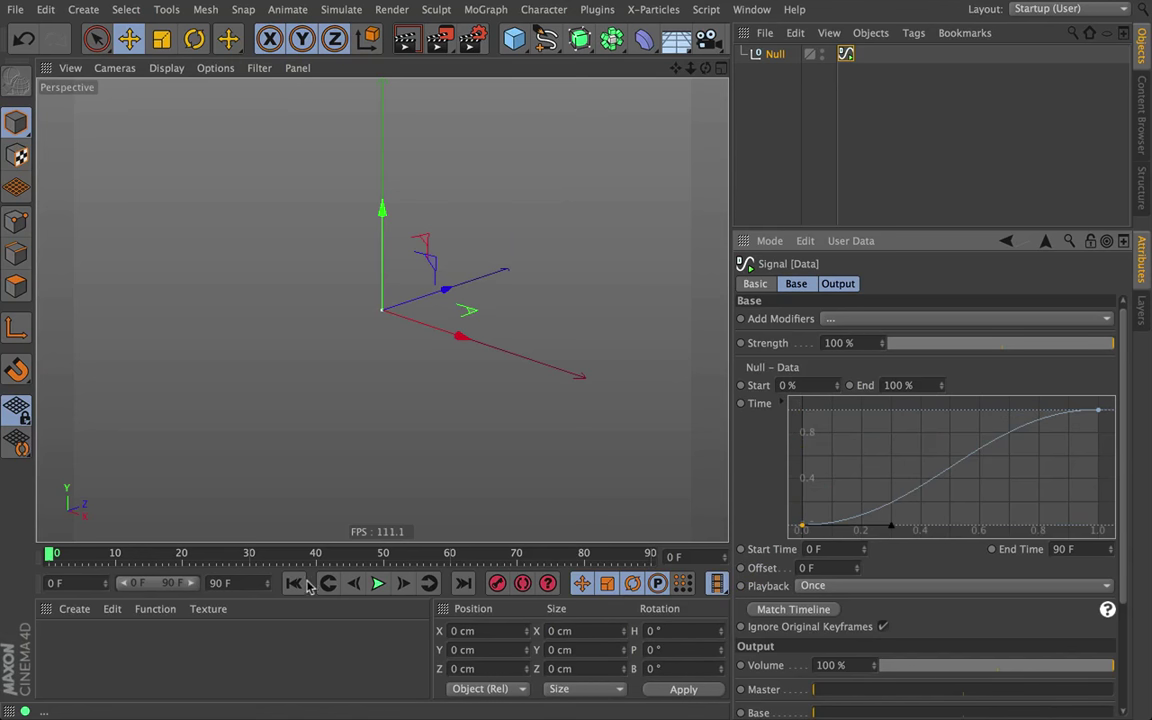
{"action": "left_click", "coordinate": [378, 584]}
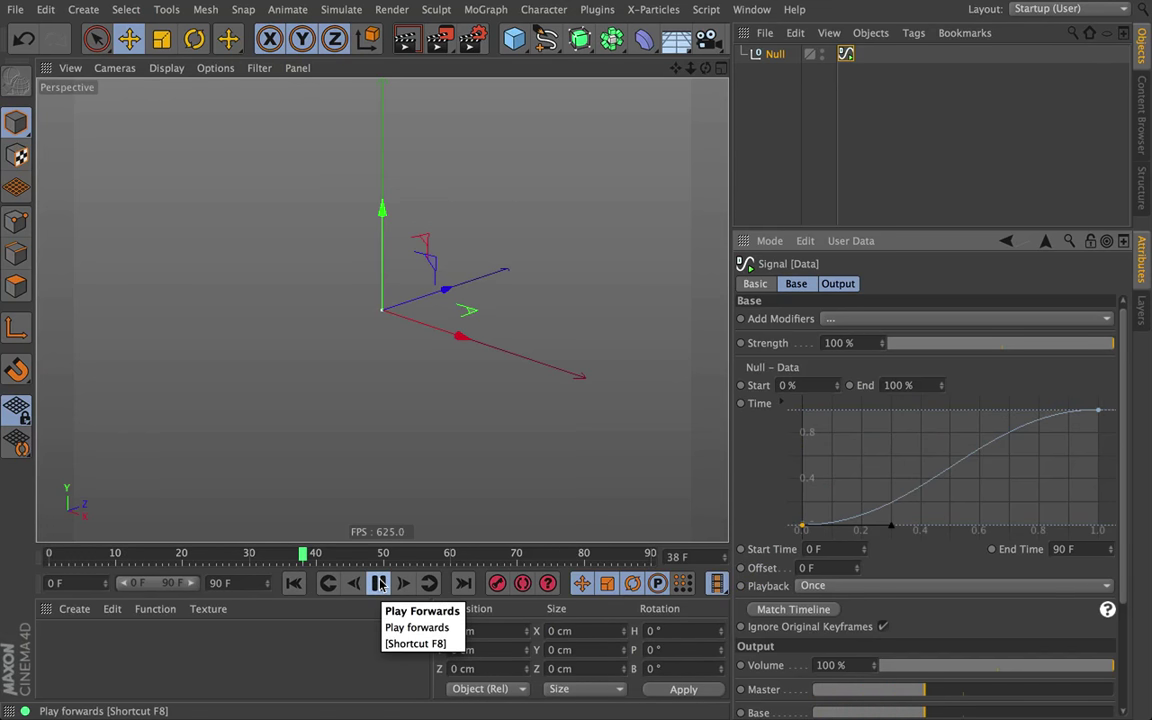
{"action": "left_click", "coordinate": [378, 584]}
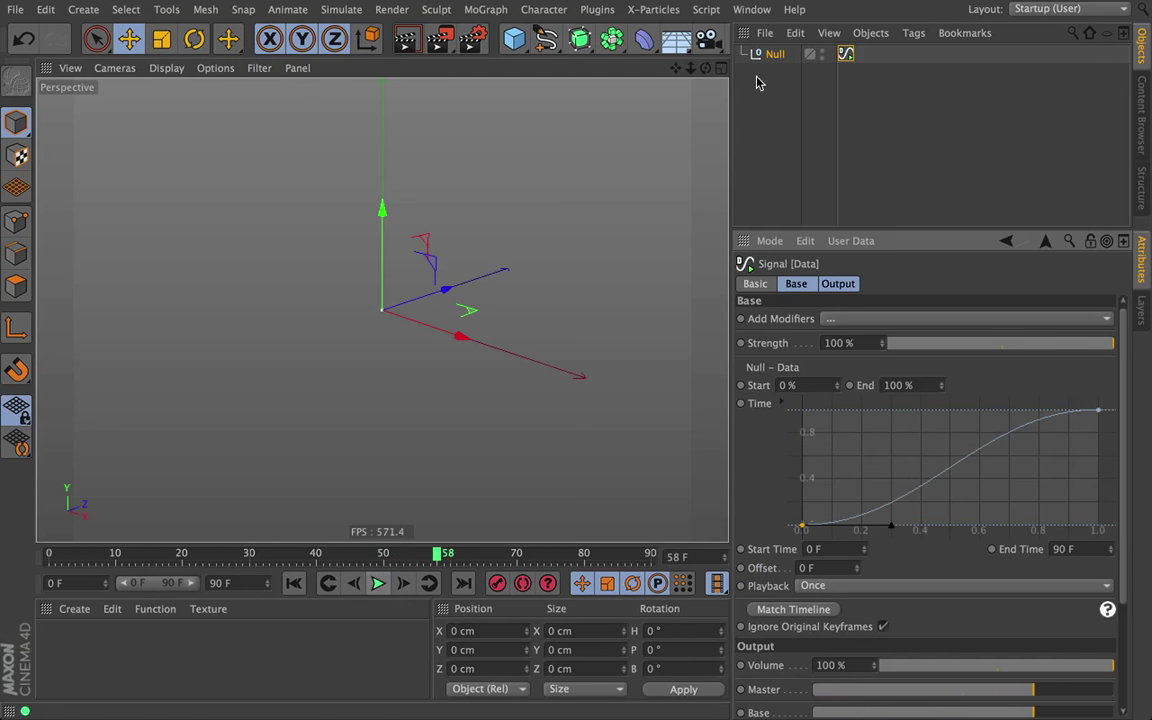
- Add a Cube, a Cone and a Sphere to the scene
{"action": "left_click", "coordinate": [513, 38]}
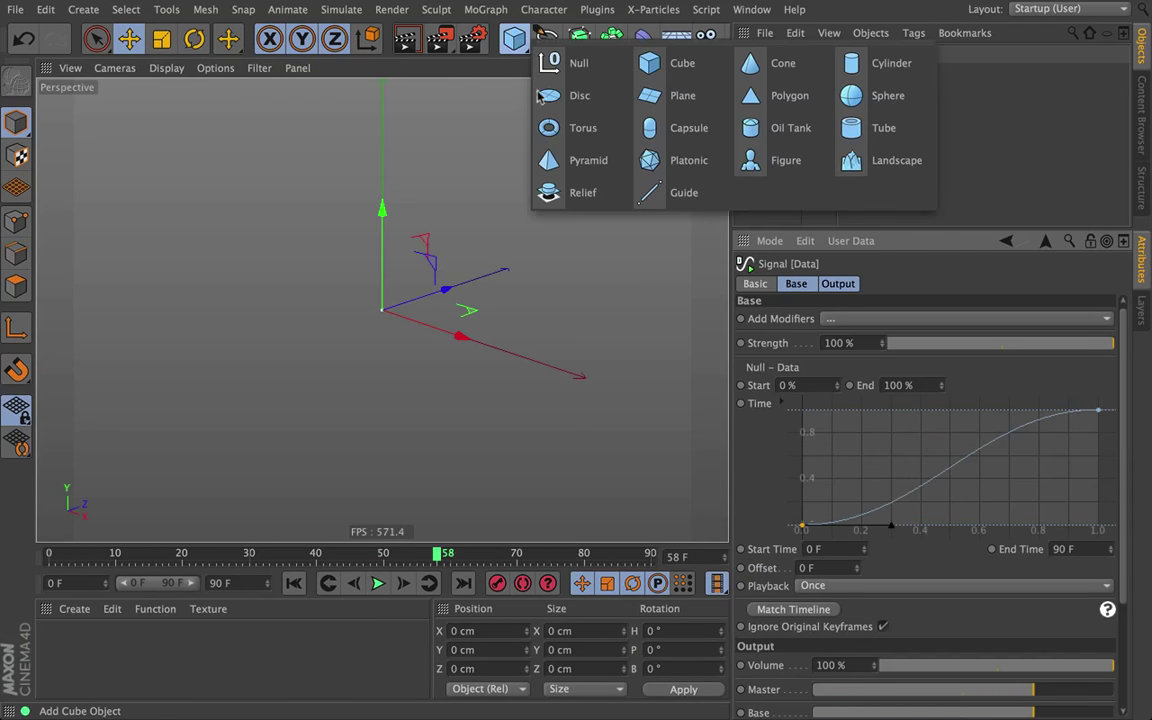
{"action": "left_click", "coordinate": [684, 66]}
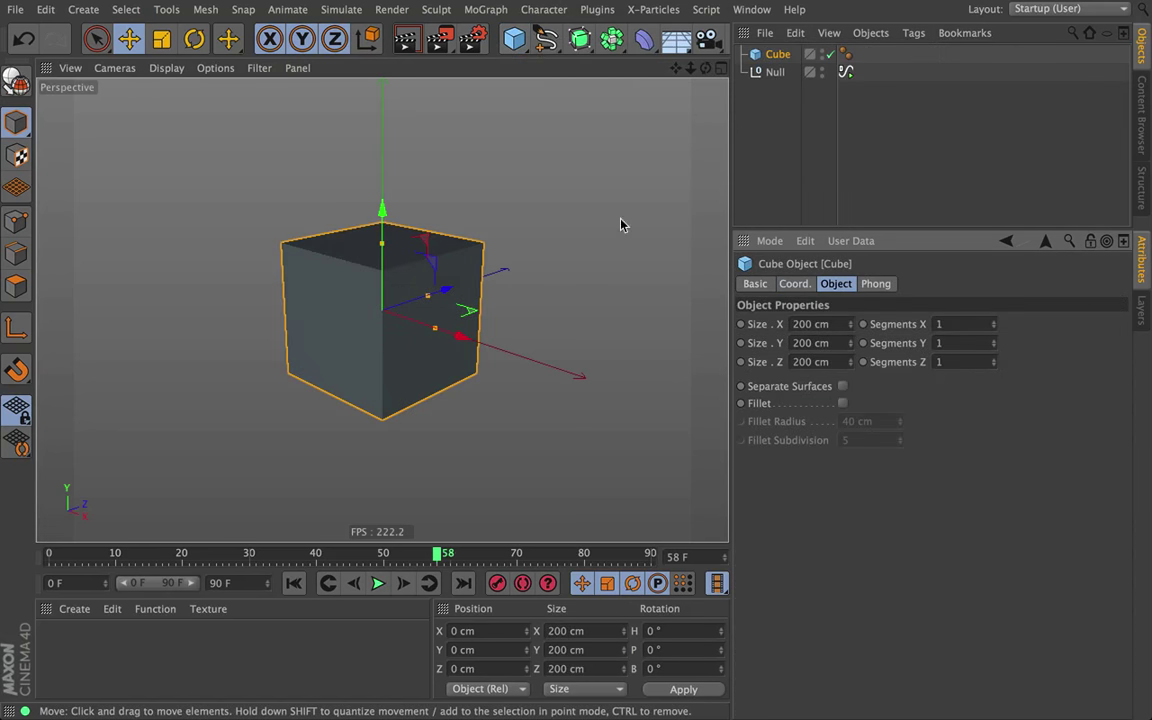
{"action": "left_click", "coordinate": [513, 38]}
{"action": "left_click", "coordinate": [775, 63]}
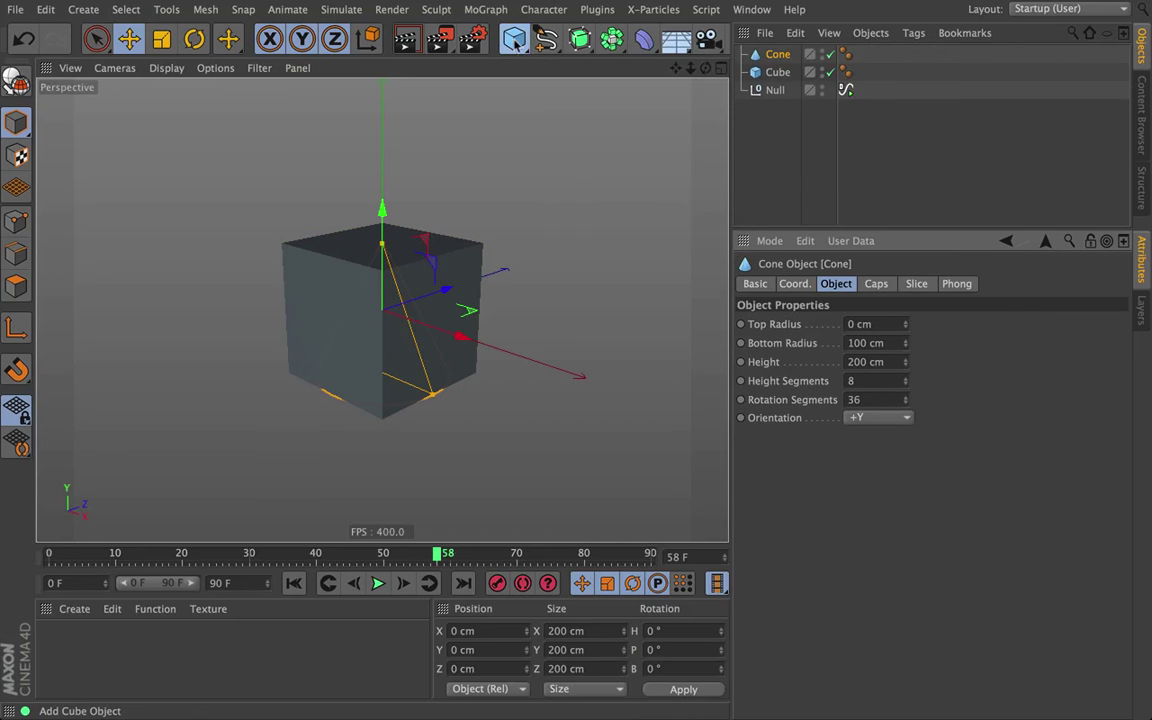
{"action": "left_click", "coordinate": [513, 38]}
{"action": "left_click", "coordinate": [888, 95]}
{"action": "left_click_drag", "start_coordinate": [448, 298], "coordinate": [760, 335], "text": "alt"}
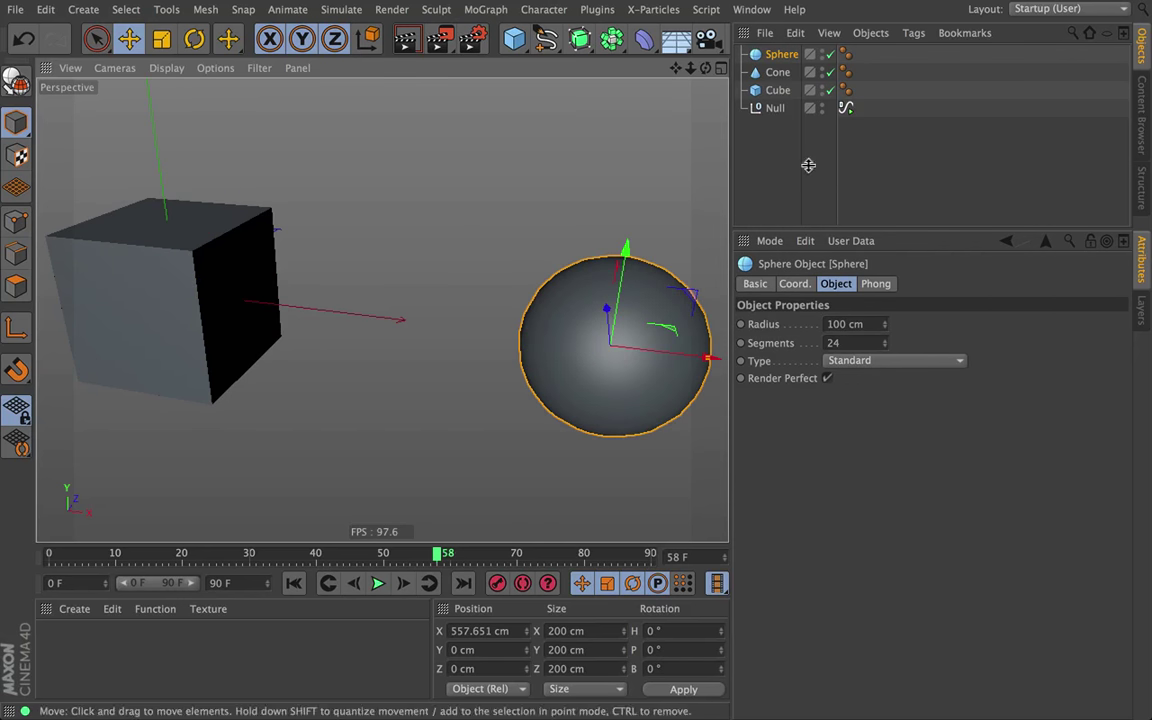
- Move the cone out of the cube to the scene centre, undoing a height-segments change
{"action": "left_click", "coordinate": [777, 72]}
{"action": "left_click_drag", "start_coordinate": [323, 308], "coordinate": [496, 311]}
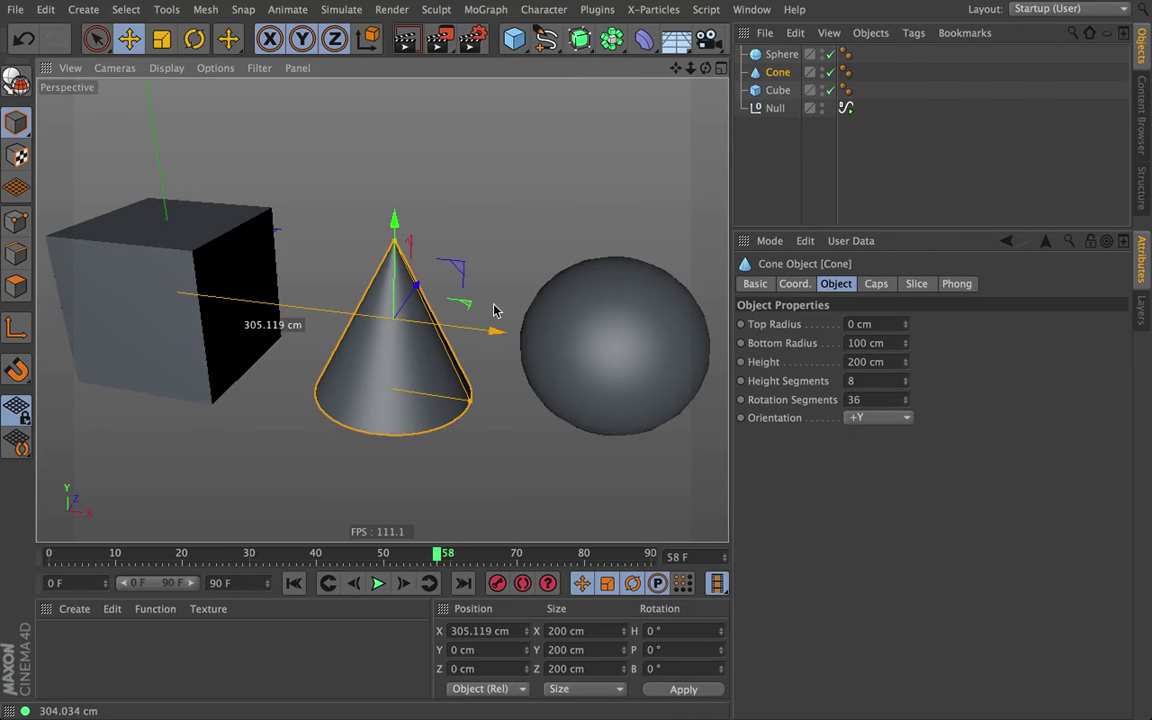
{"action": "left_click", "coordinate": [625, 321]}
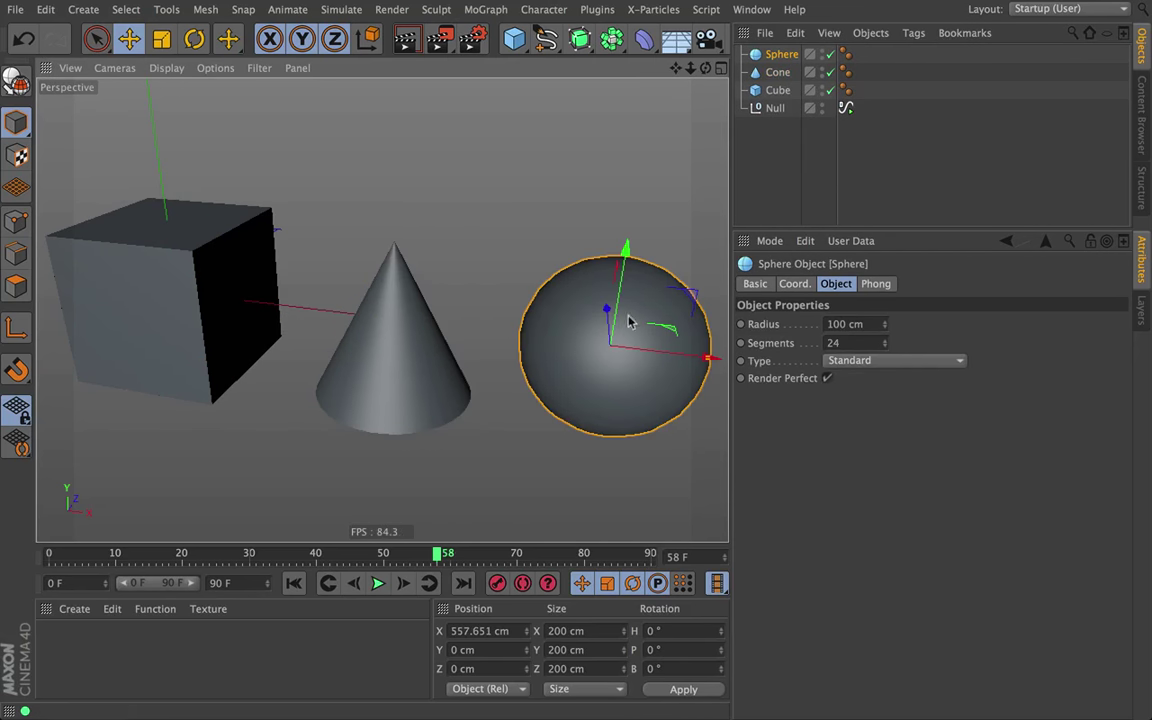
{"action": "left_click", "coordinate": [779, 73]}
{"action": "left_click_drag", "start_coordinate": [905, 381], "coordinate": [870, 401]}
{"action": "key", "text": "ctrl+z"}
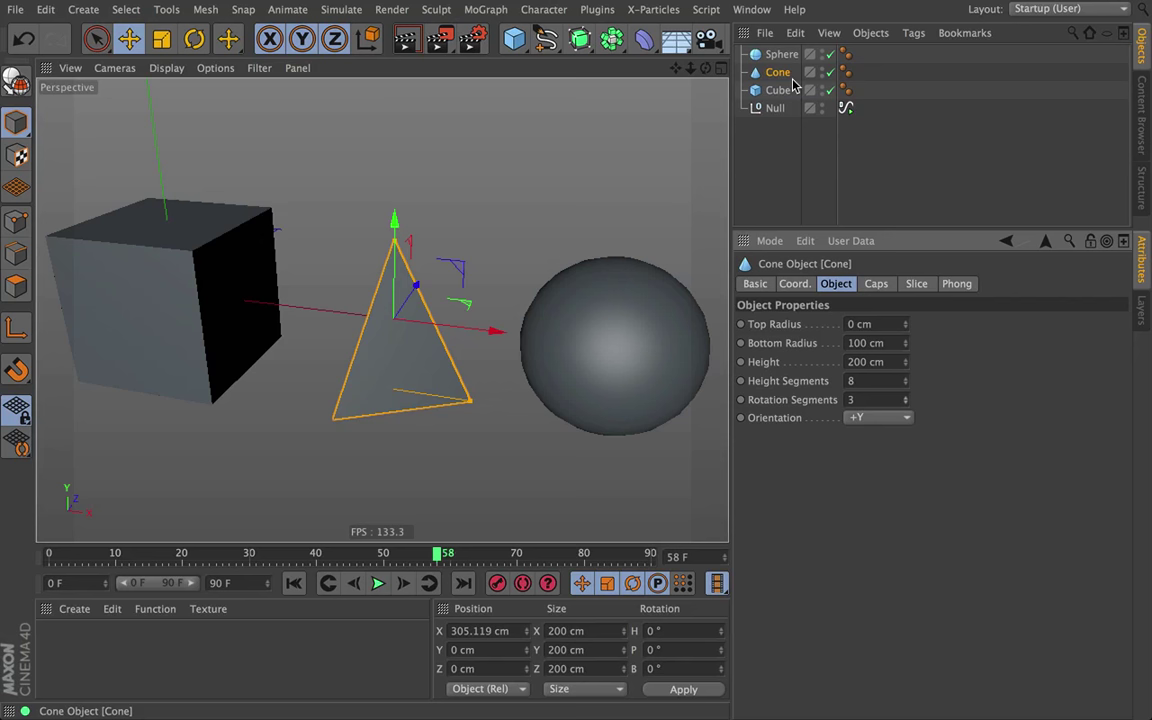
- Lower the sphere to 5 segments and delete the three Phong tags
{"action": "left_click", "coordinate": [781, 54]}
{"action": "mouse_move", "coordinate": [886, 343]}
{"action": "left_mouse_down"}
{"action": "mouse_move", "coordinate": [866, 343]}
{"action": "mouse_move", "coordinate": [880, 343]}
{"action": "left_mouse_up"}
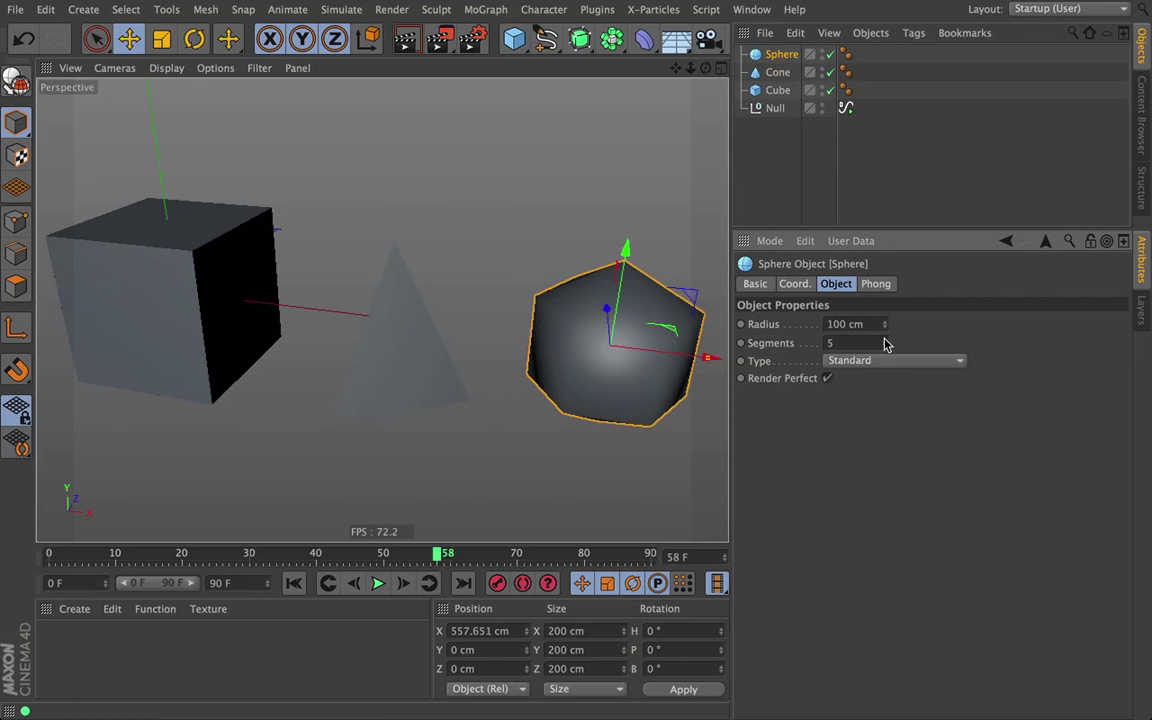
{"action": "left_click", "coordinate": [845, 73]}
{"action": "left_click", "coordinate": [845, 54], "text": "shift"}
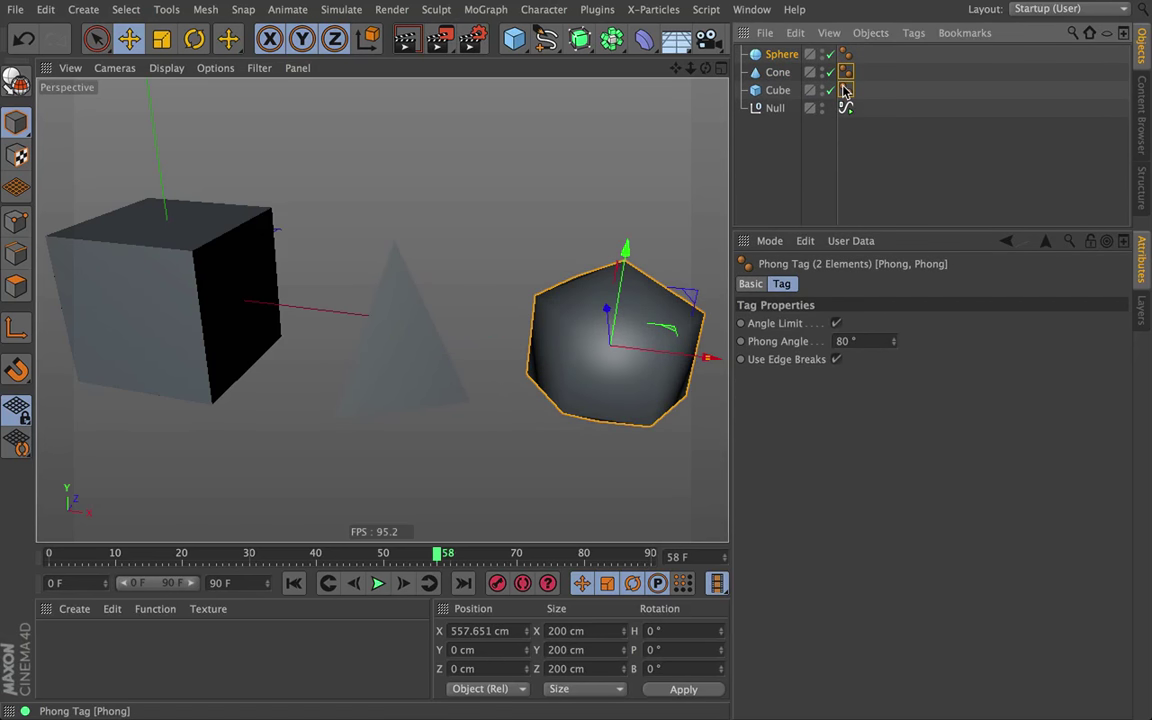
{"action": "left_click", "coordinate": [845, 54]}
{"action": "left_click", "coordinate": [845, 90], "text": "shift"}
{"action": "key", "text": "Delete"}
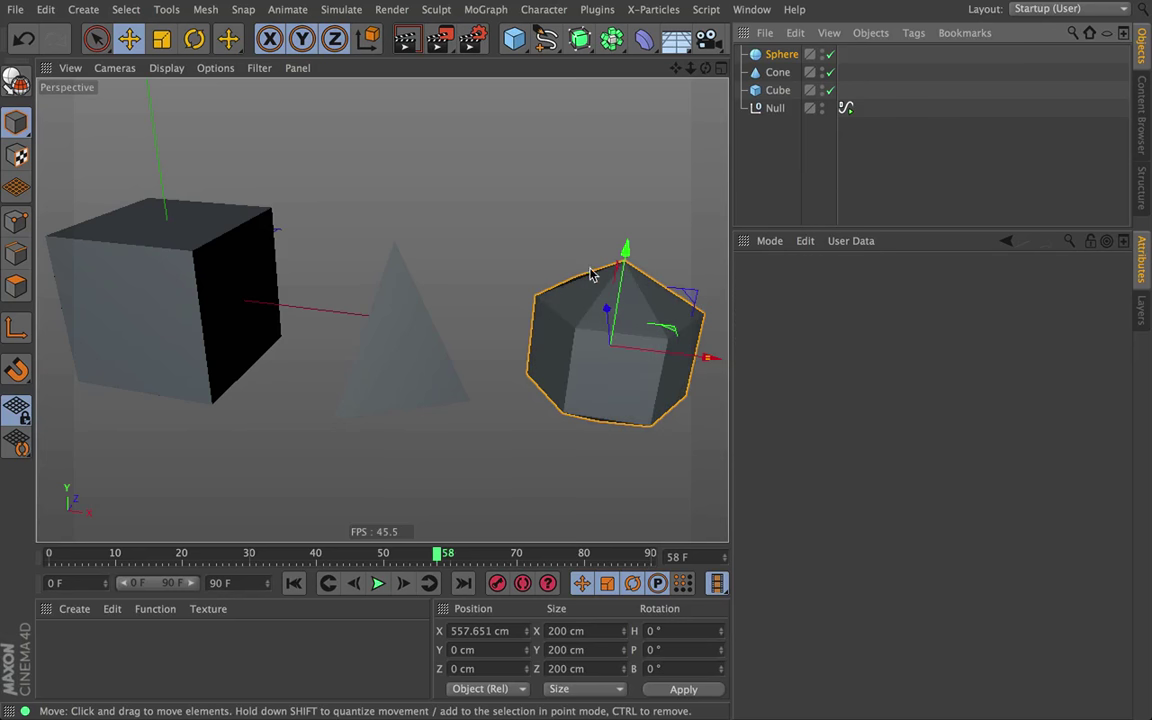
- Give the Null an XPresso tag, move the editor aside, and drop the Signal tag in as a node
{"action": "mouse_move", "coordinate": [591, 270]}
{"action": "left_mouse_down", "text": "alt"}
{"action": "mouse_move", "coordinate": [496, 327]}
{"action": "mouse_move", "coordinate": [629, 174]}
{"action": "left_mouse_up", "text": "alt"}
{"action": "left_click", "coordinate": [774, 108]}
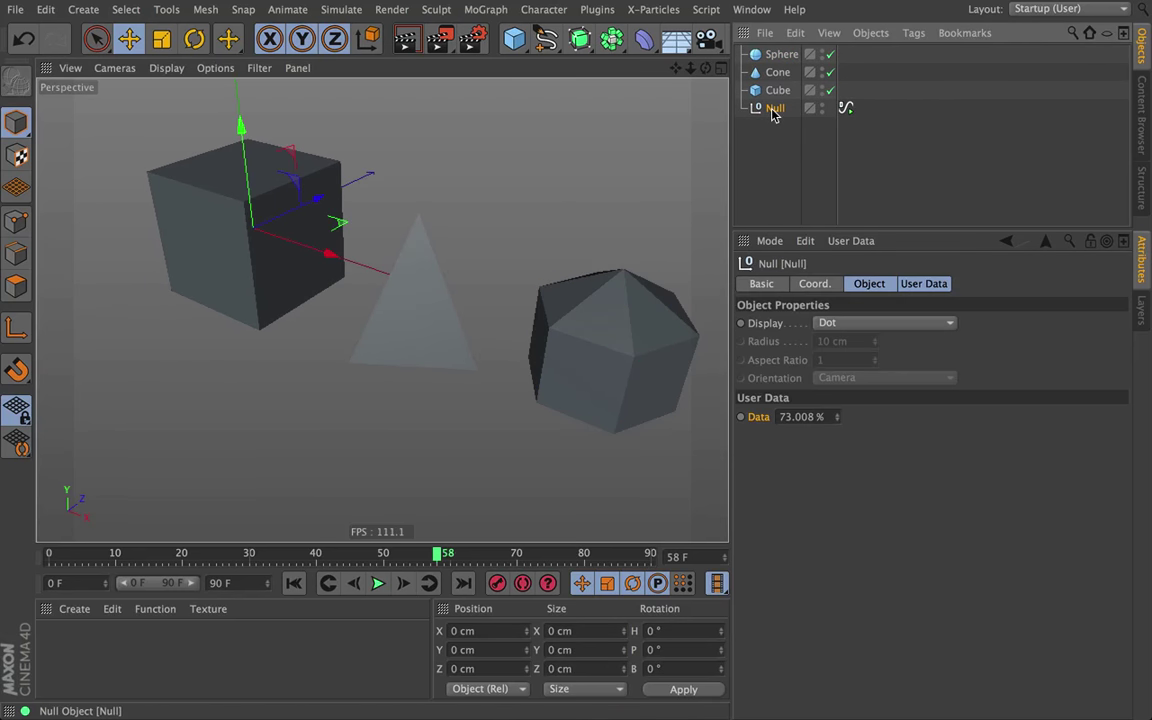
{"action": "right_click", "coordinate": [772, 112]}
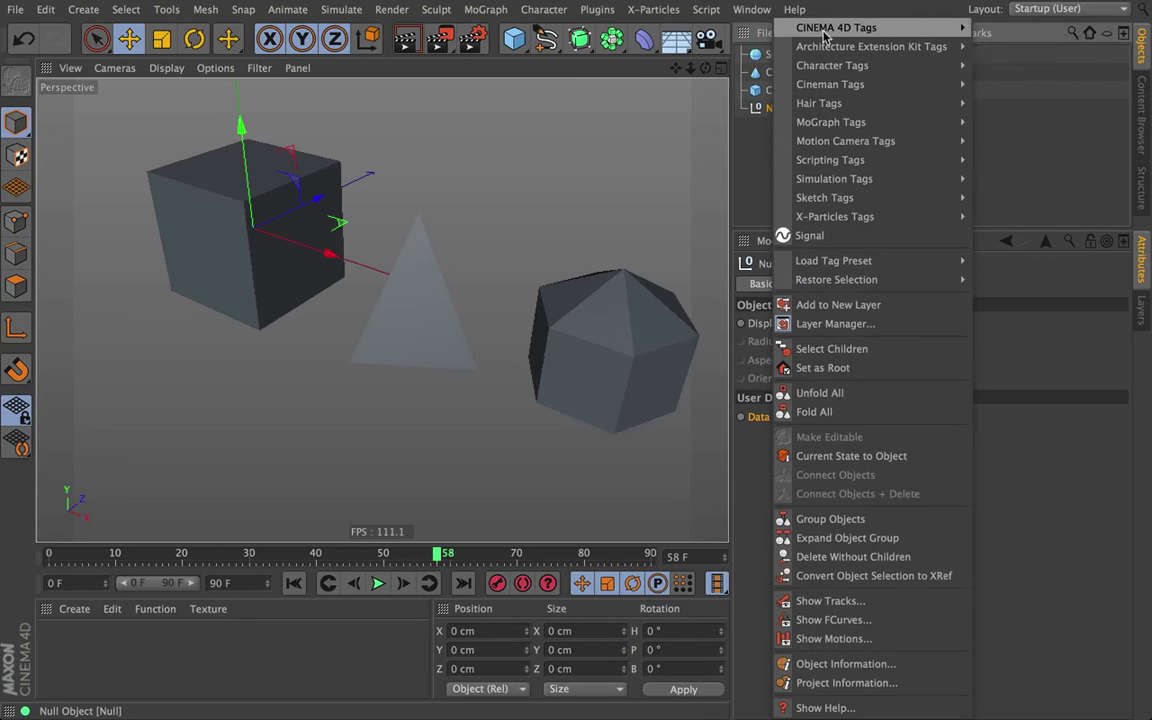
{"action": "mouse_move", "coordinate": [826, 34]}
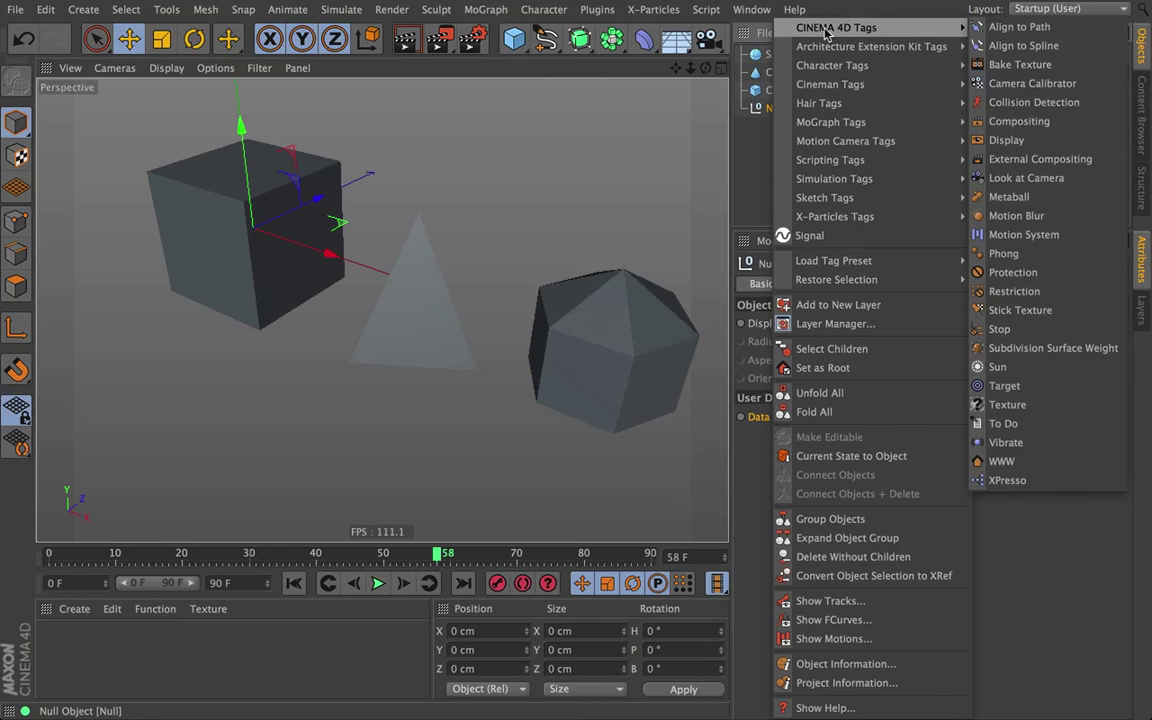
{"action": "left_click", "coordinate": [1007, 480]}
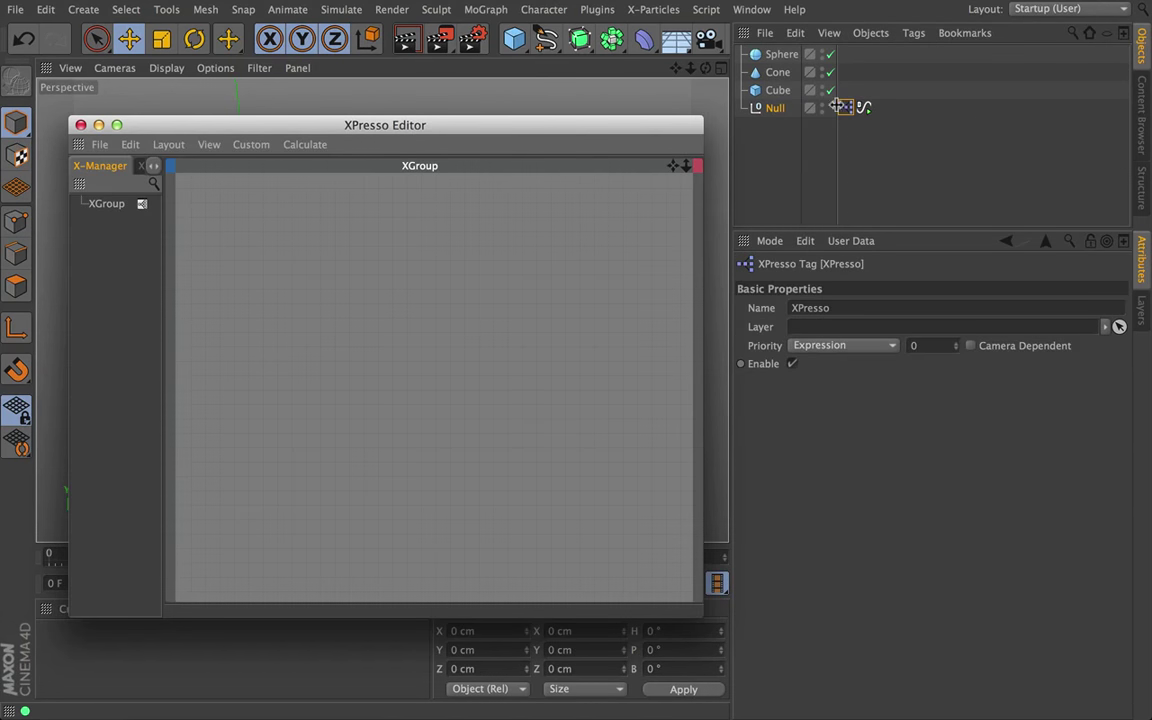
{"action": "left_click_drag", "start_coordinate": [633, 127], "coordinate": [483, 266]}
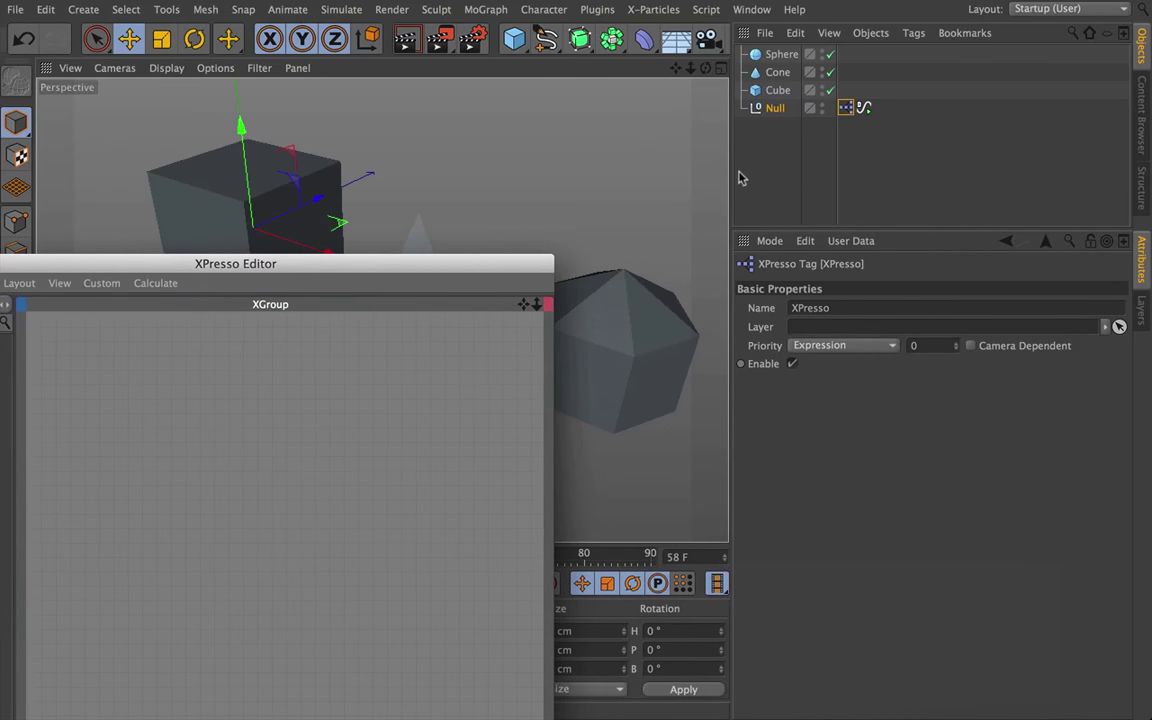
{"action": "left_click_drag", "start_coordinate": [863, 107], "coordinate": [141, 440]}
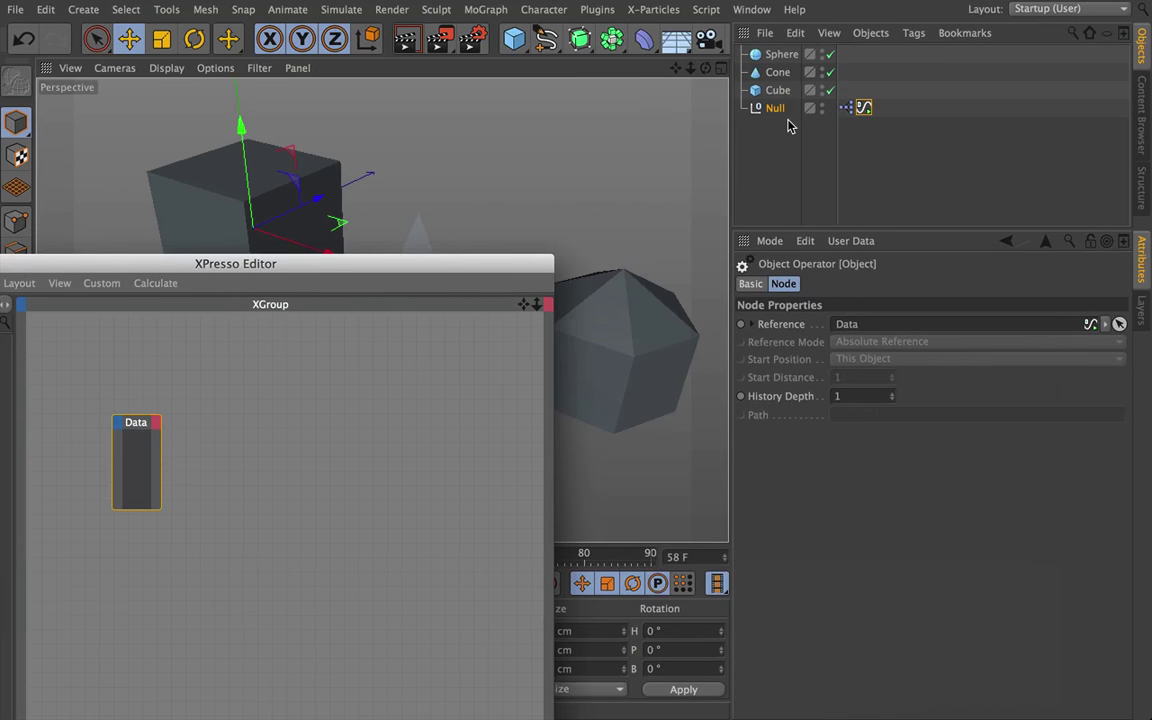
- Rename the Signal tag to 'Xpresso Tut' and widen its node so the title fits
{"action": "left_click", "coordinate": [863, 107]}
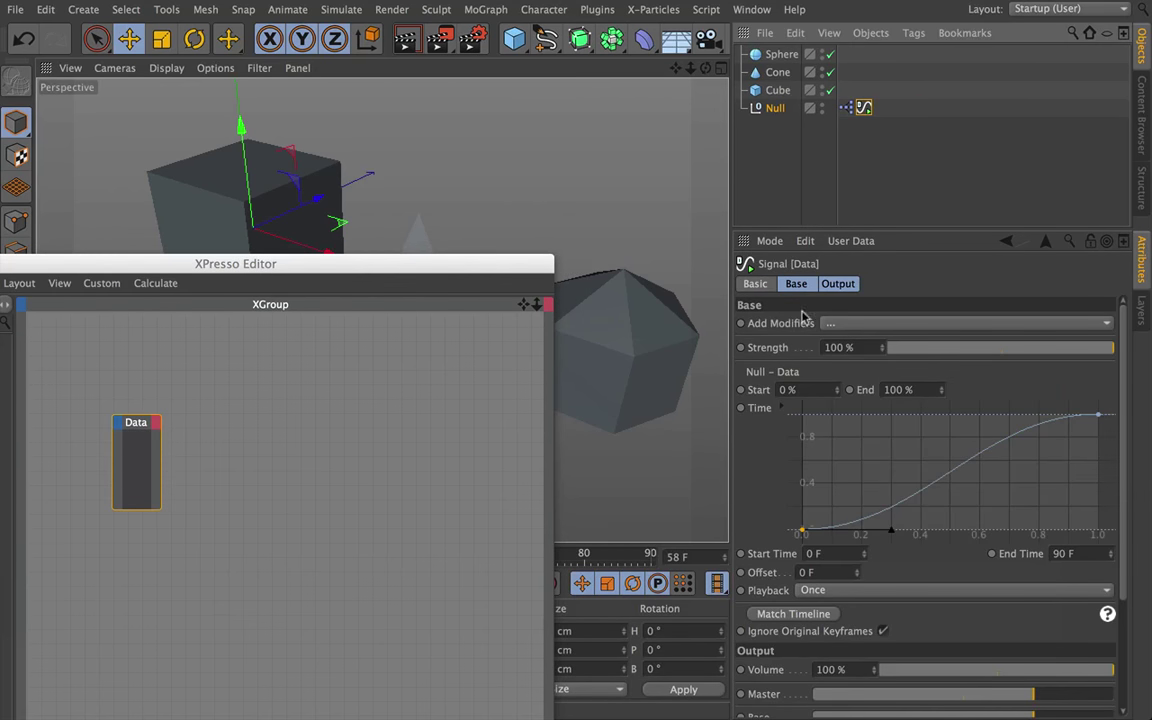
{"action": "left_click", "coordinate": [756, 284]}
{"action": "left_click_drag", "start_coordinate": [839, 329], "coordinate": [730, 321]}
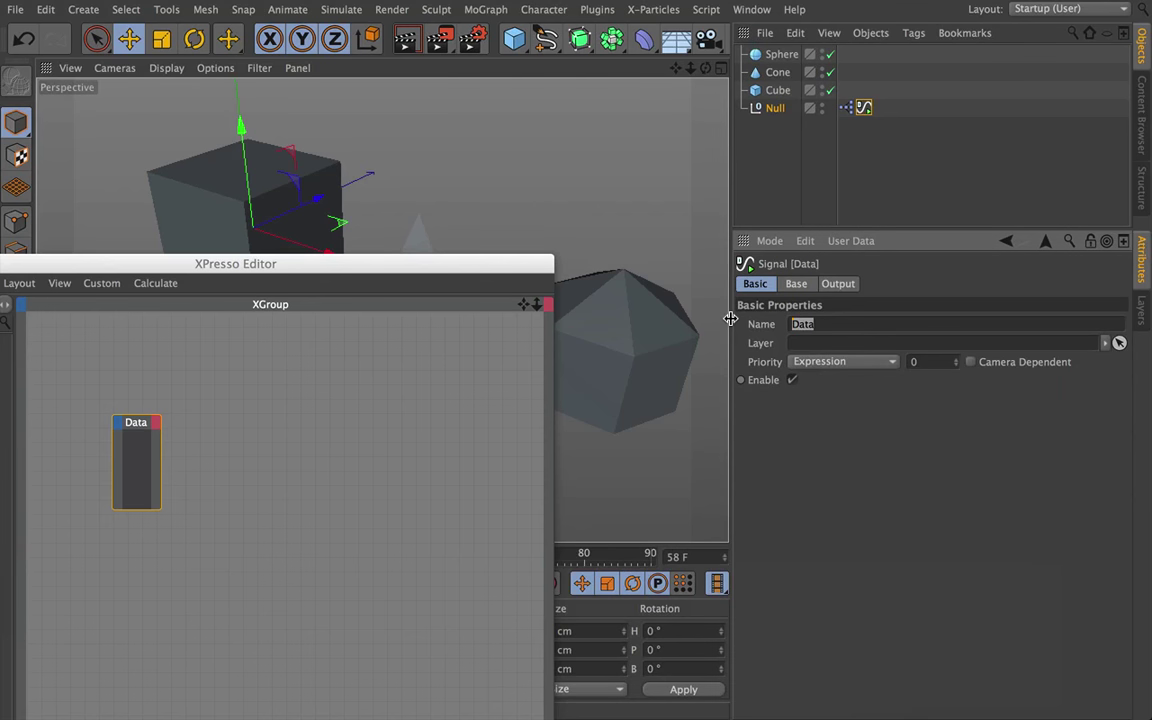
{"action": "type", "text": "Xpresso Tut"}
{"action": "key", "text": "Return"}
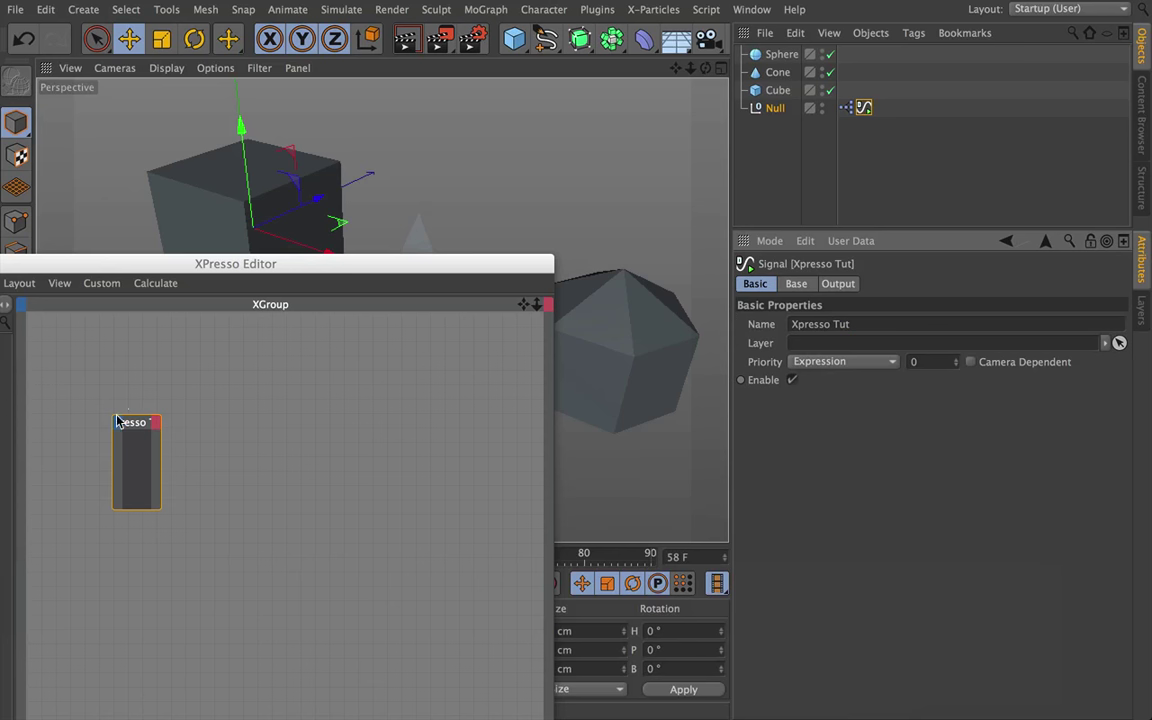
{"action": "left_click_drag", "start_coordinate": [163, 443], "coordinate": [249, 445]}
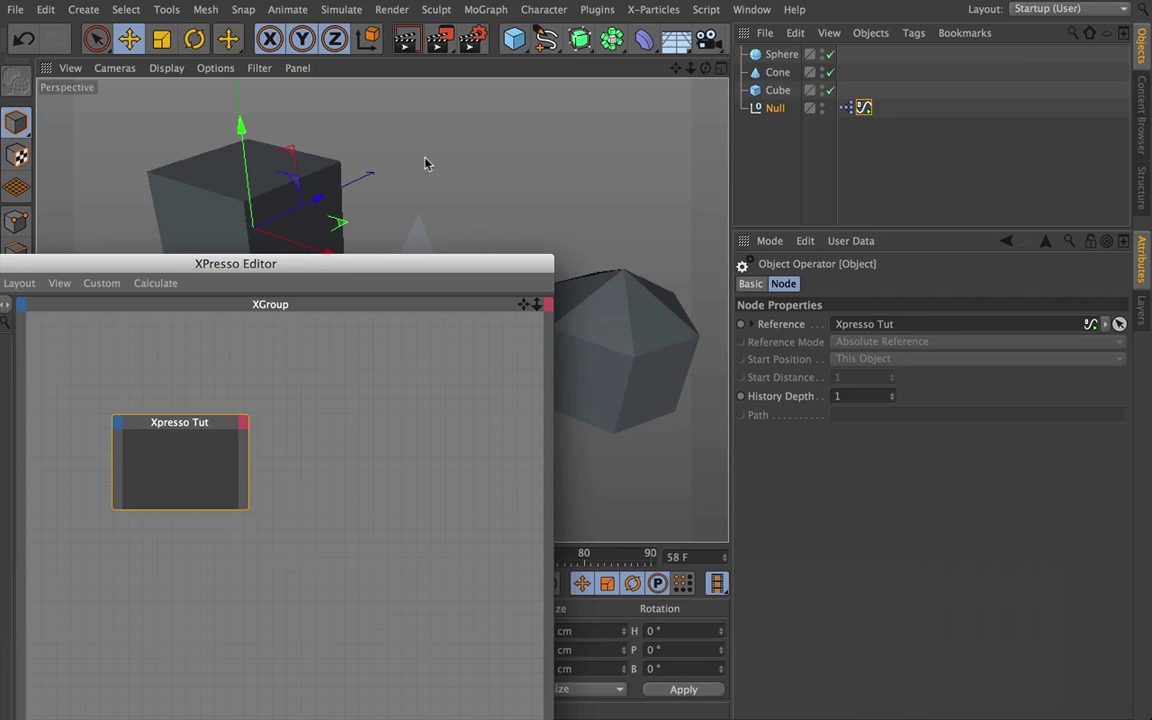
- Add a Final Output port to the Xpresso Tut node from the tag's Output settings
{"action": "left_click", "coordinate": [242, 424]}
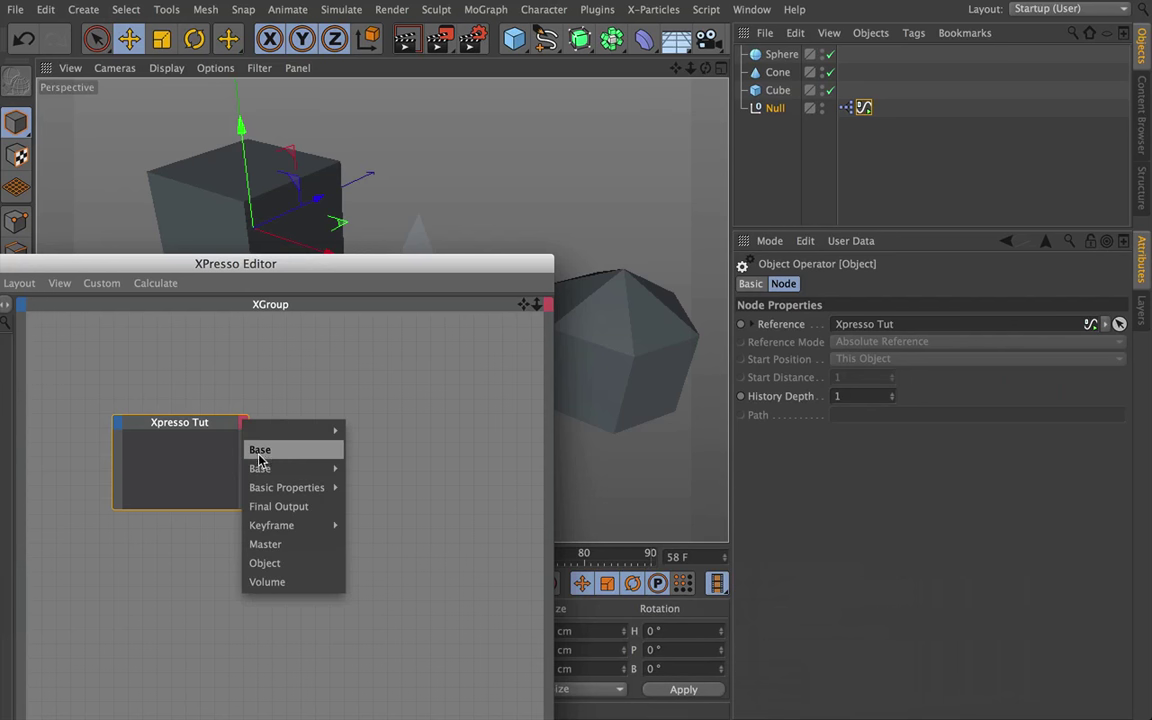
{"action": "mouse_move", "coordinate": [259, 470]}
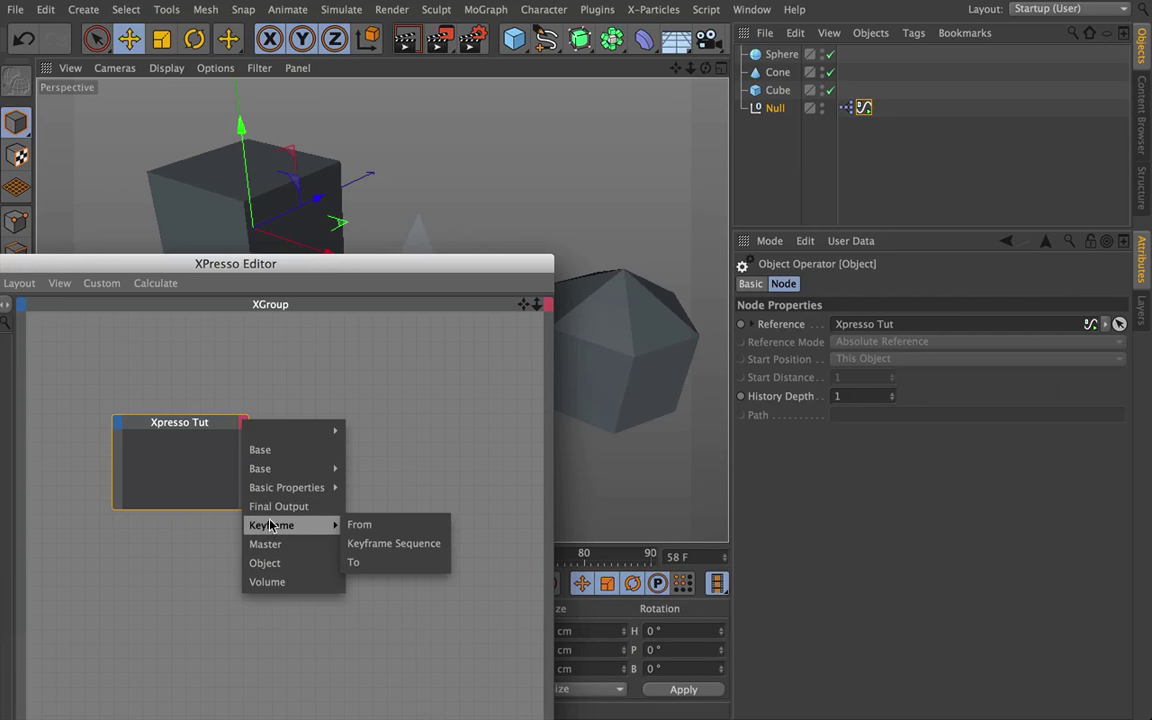
{"action": "left_click", "coordinate": [347, 495]}
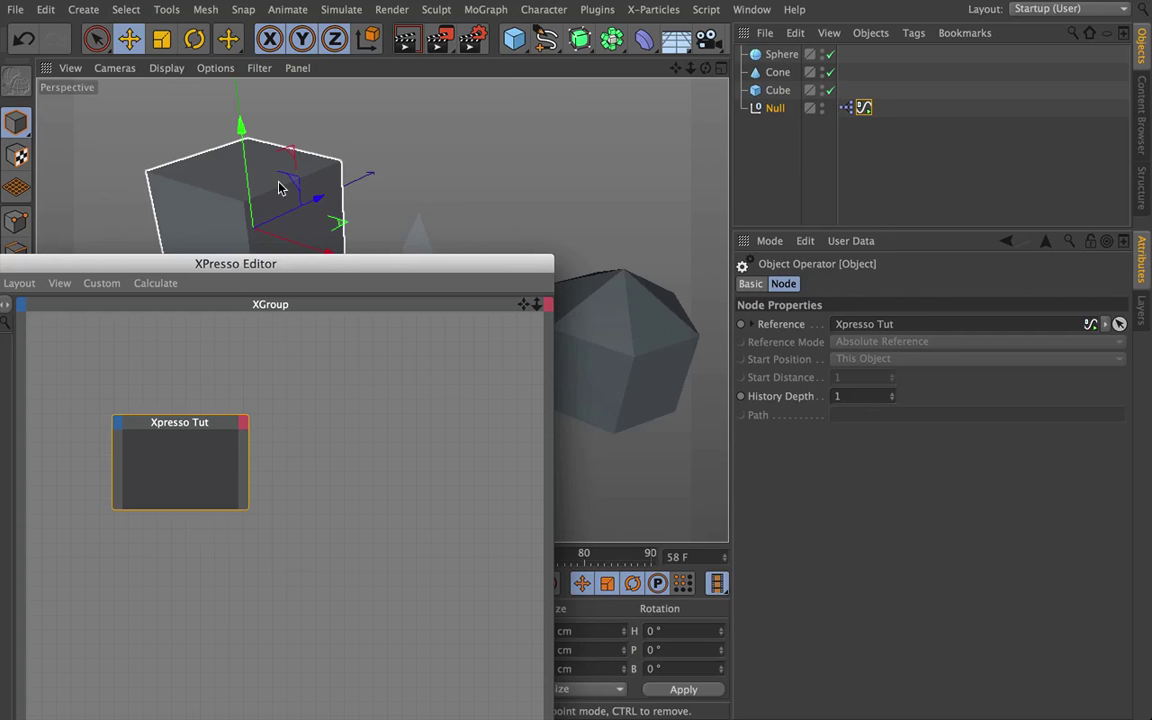
{"action": "left_click", "coordinate": [865, 109]}
{"action": "left_click", "coordinate": [840, 284]}
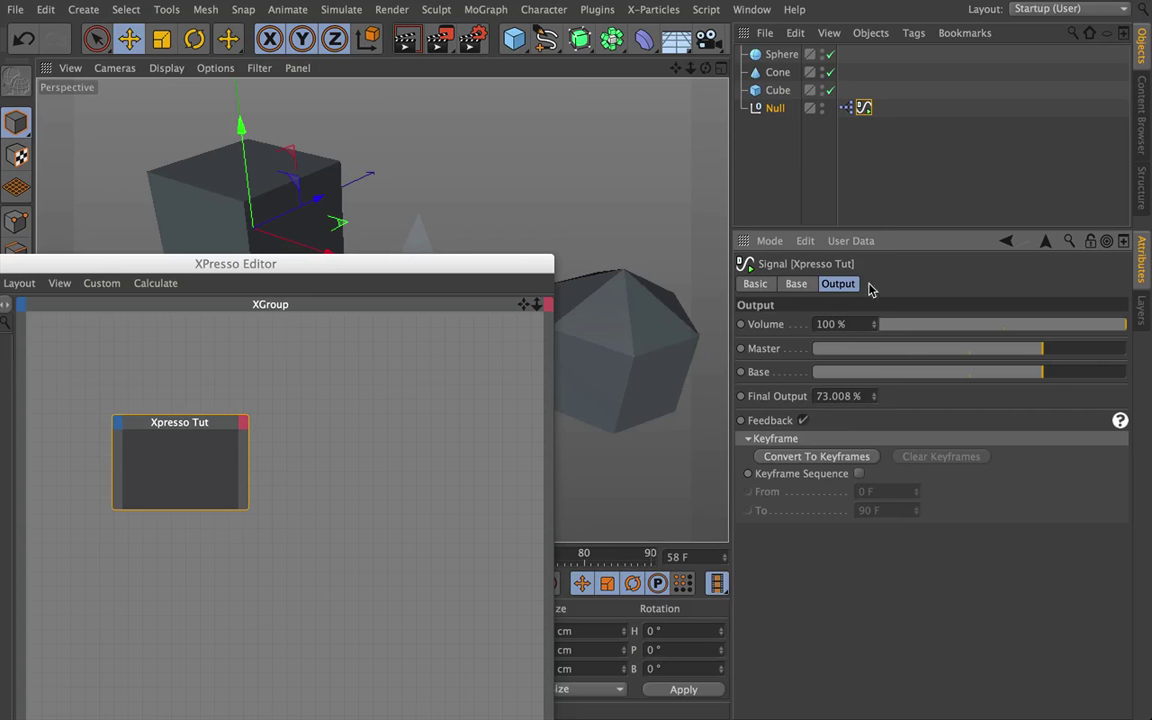
{"action": "left_click_drag", "start_coordinate": [779, 402], "coordinate": [240, 470]}
- Add a Range Mapper node beside Xpresso Tut and wire Final Output into its Input
{"action": "right_click", "coordinate": [305, 441]}
{"action": "mouse_move", "coordinate": [322, 447]}
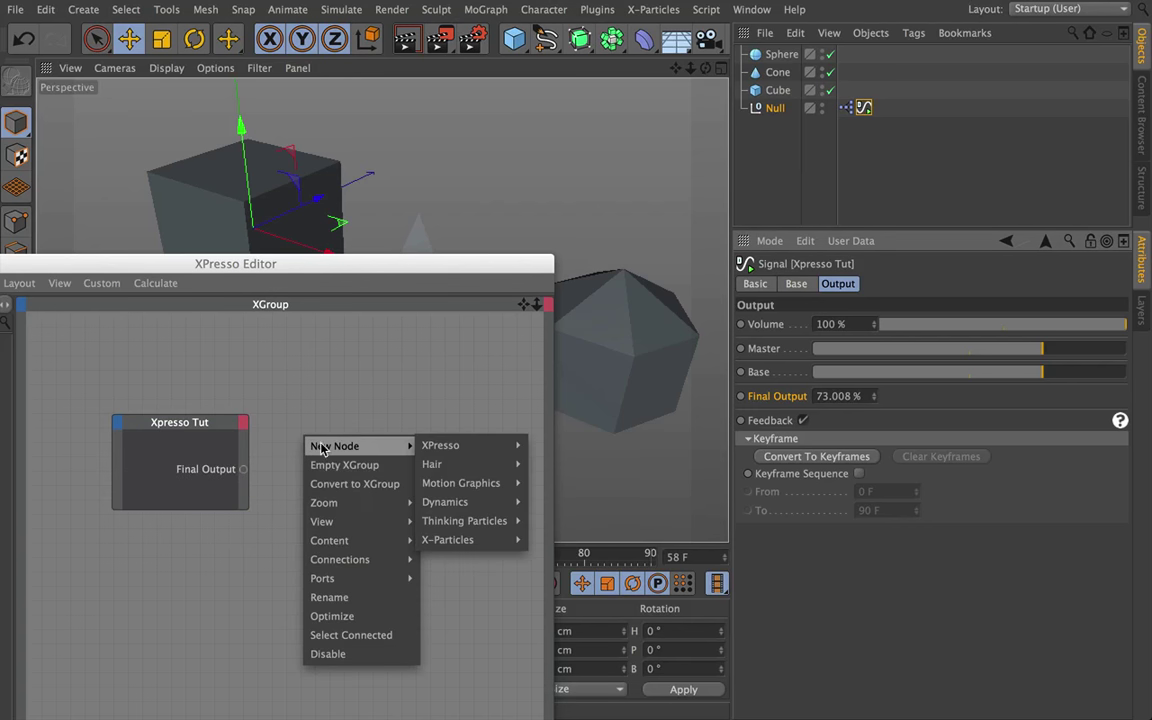
{"action": "mouse_move", "coordinate": [474, 446]}
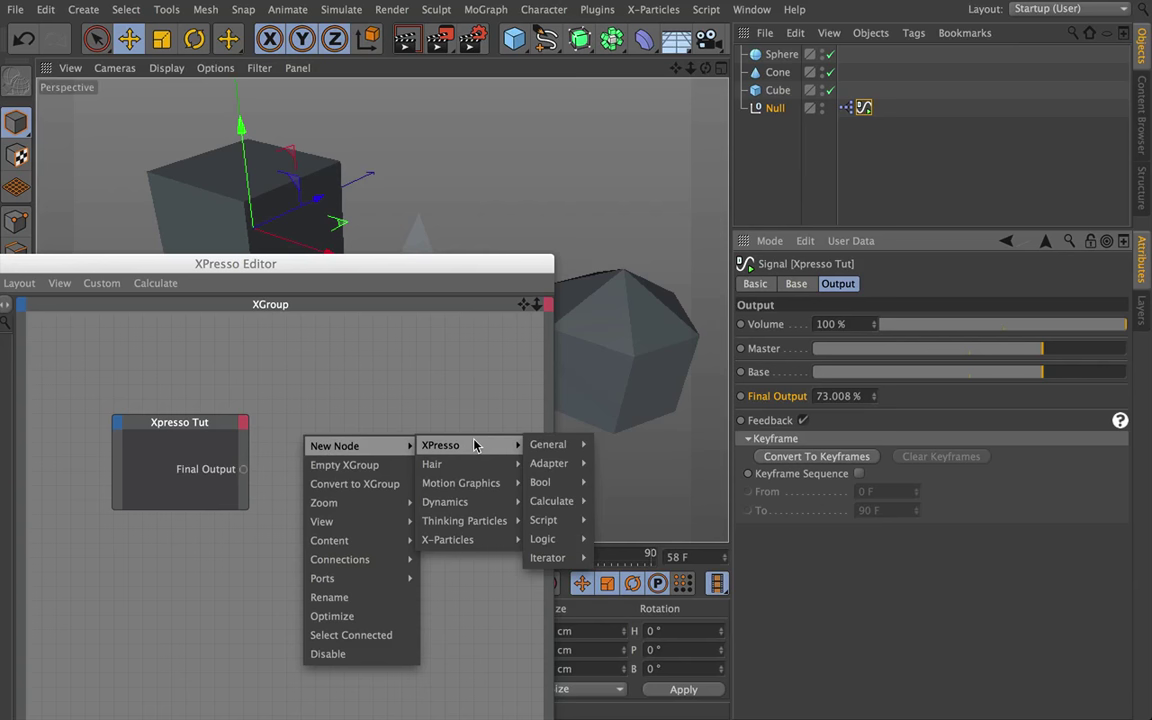
{"action": "mouse_move", "coordinate": [589, 444]}
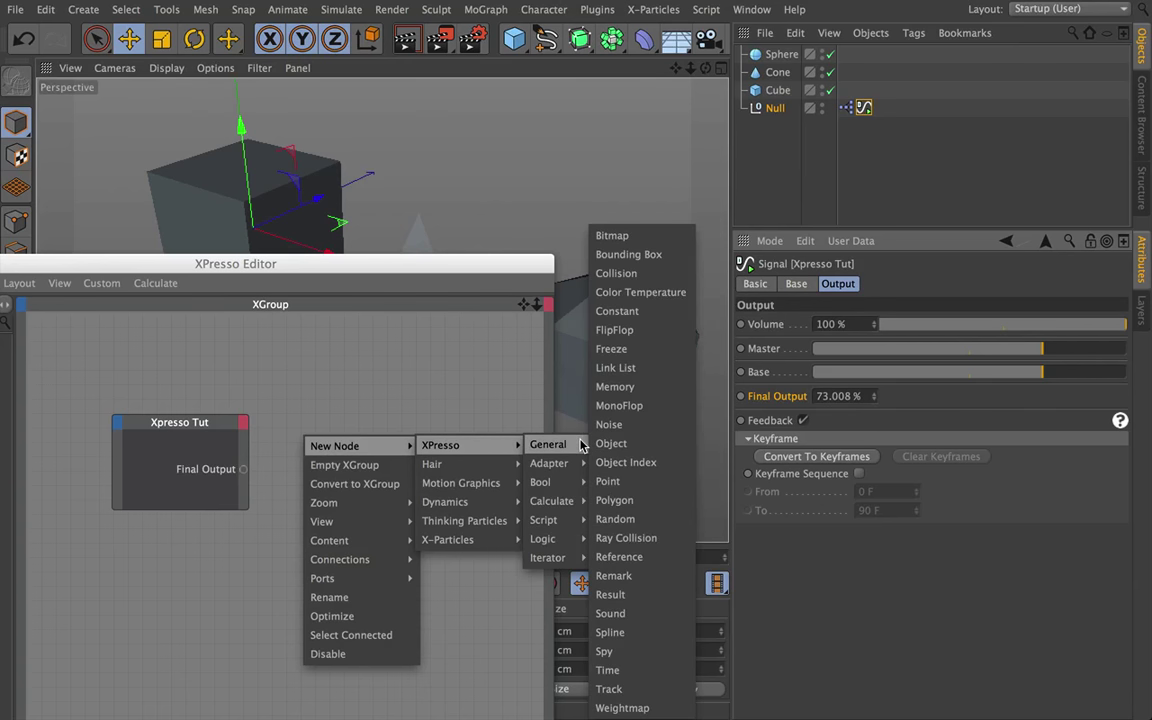
{"action": "mouse_move", "coordinate": [551, 501]}
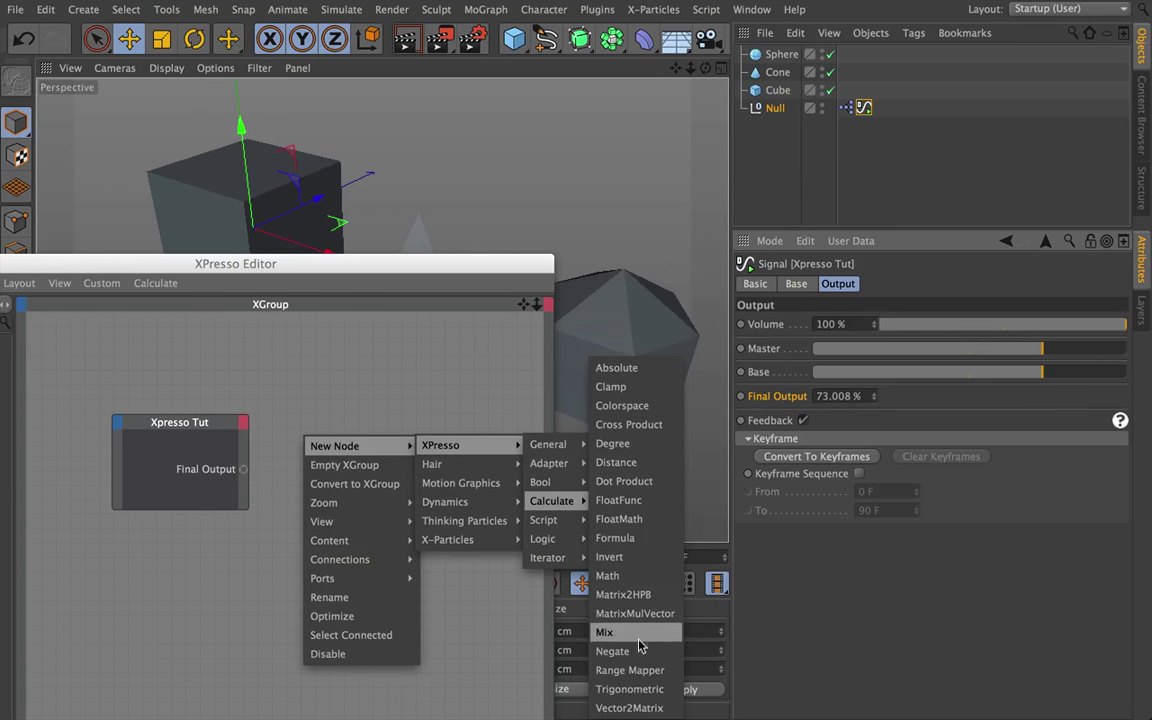
{"action": "left_click", "coordinate": [632, 670]}
{"action": "left_click_drag", "start_coordinate": [296, 430], "coordinate": [334, 415]}
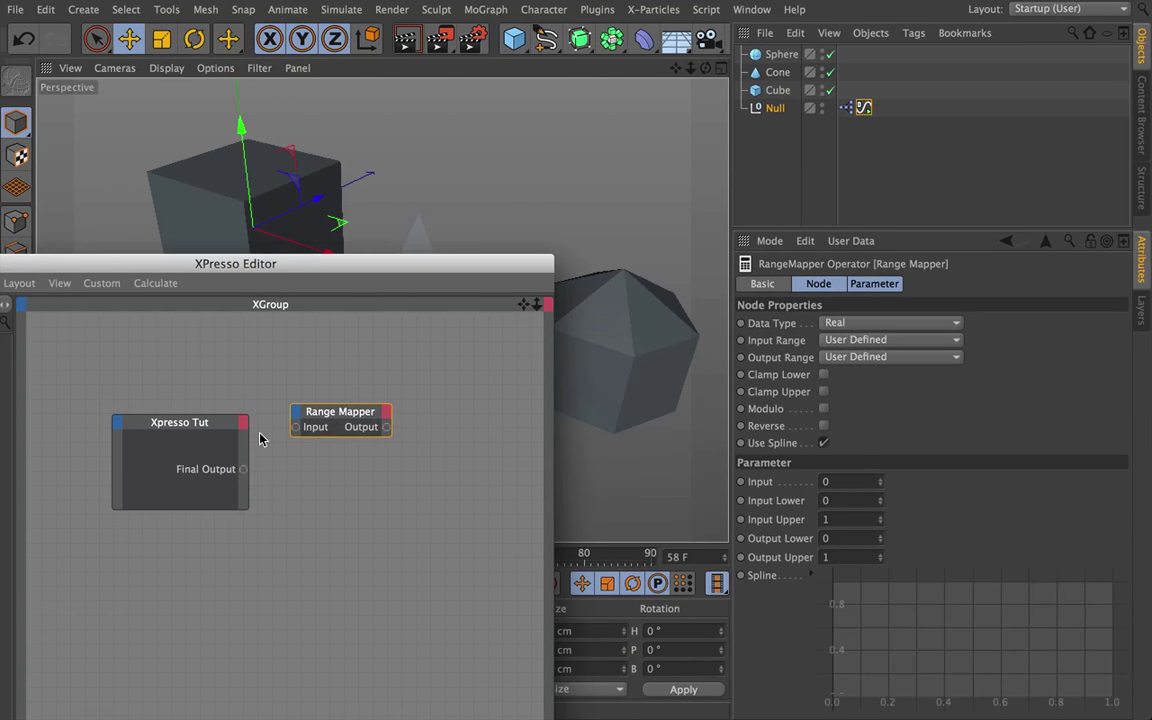
{"action": "left_click_drag", "start_coordinate": [243, 469], "coordinate": [296, 427]}
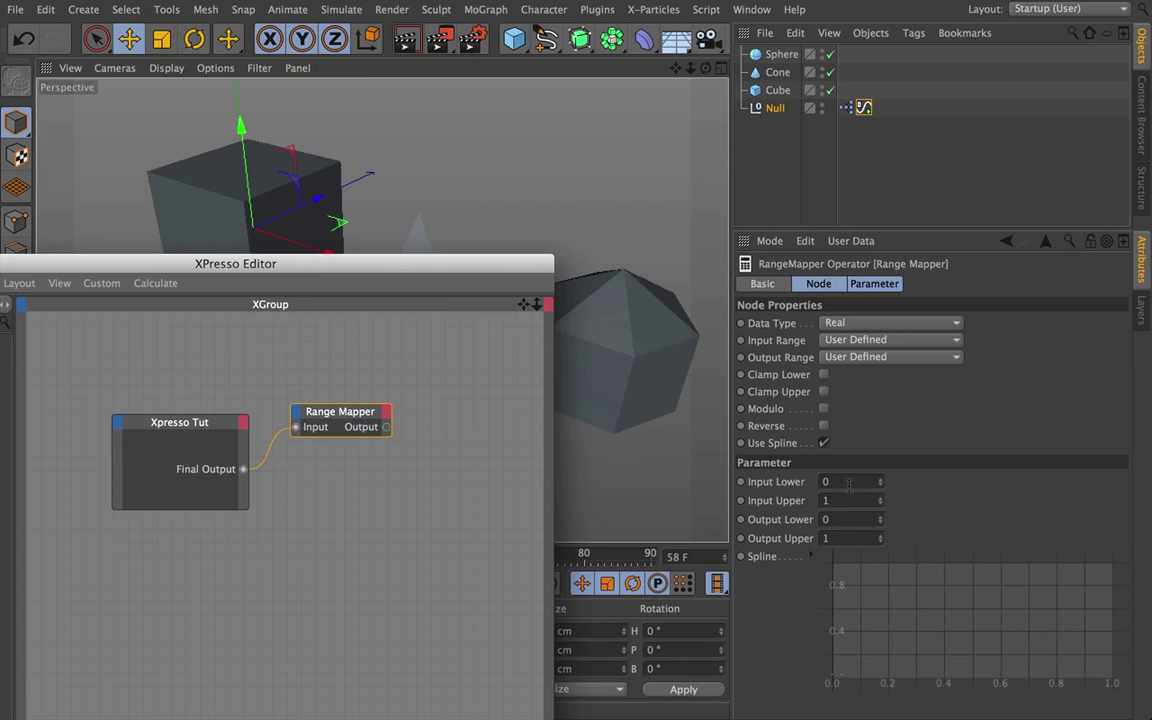
- Keep Input Lower at 0 and set the Range Mapper's Output Range to Degree
{"action": "left_click", "coordinate": [826, 481]}
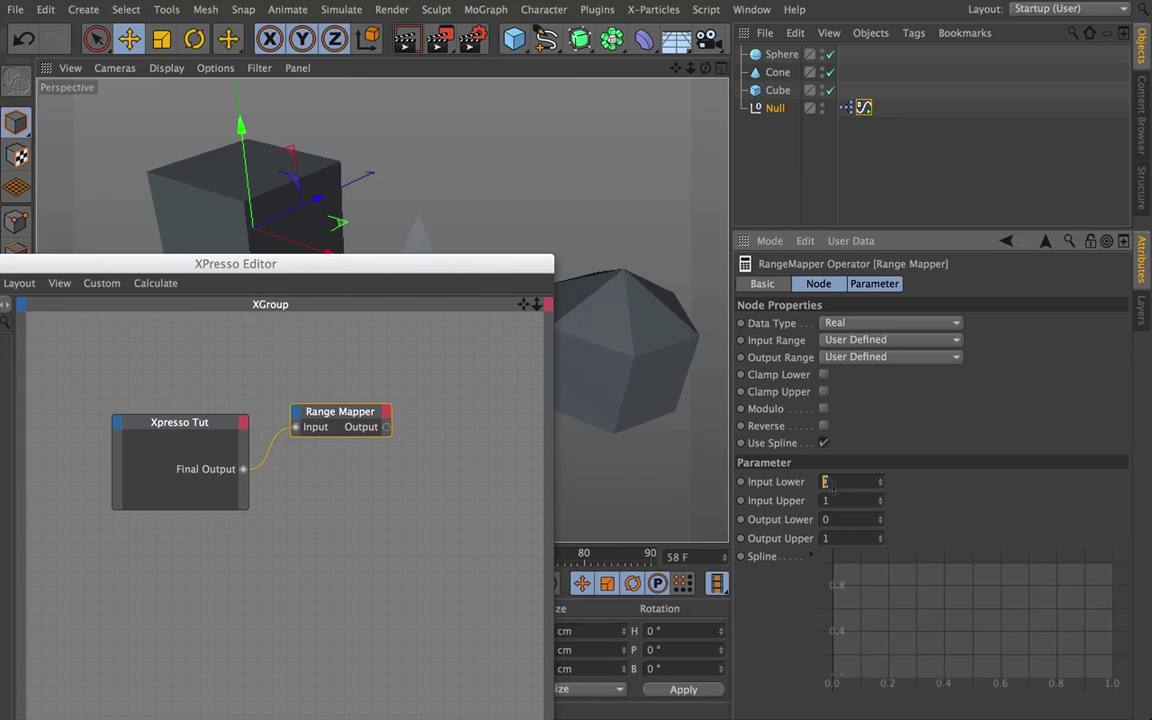
{"action": "key", "text": "Tab"}
{"action": "left_click", "coordinate": [870, 357]}
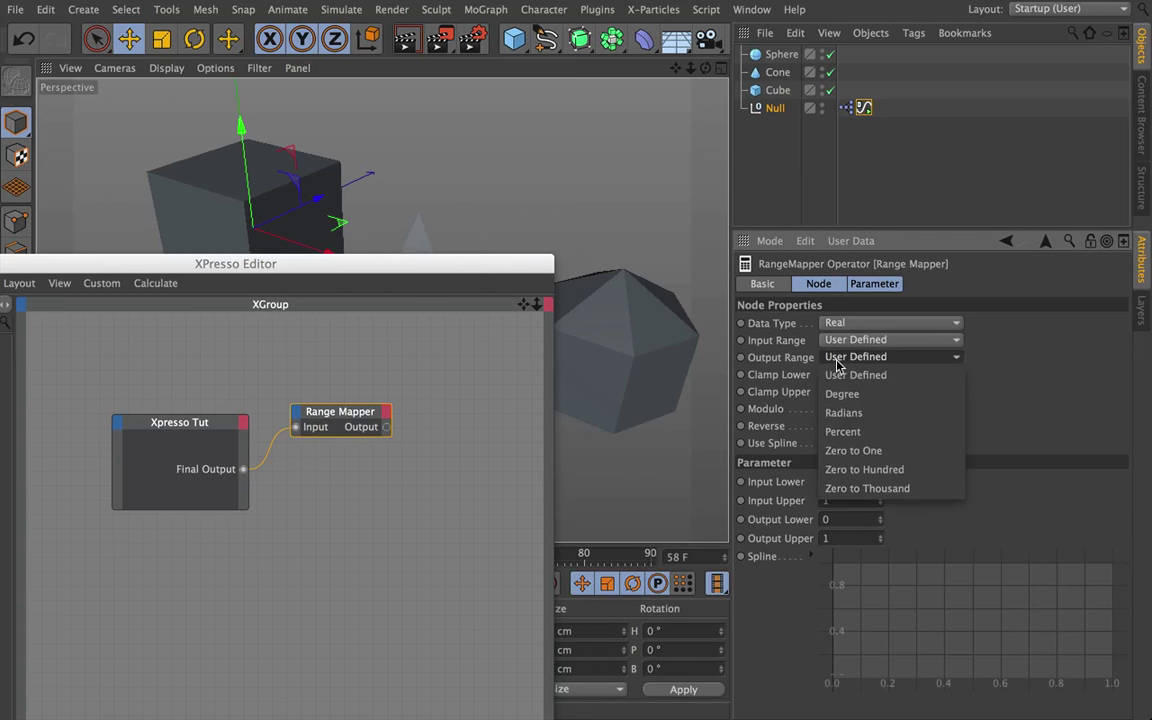
{"action": "left_click", "coordinate": [870, 398]}
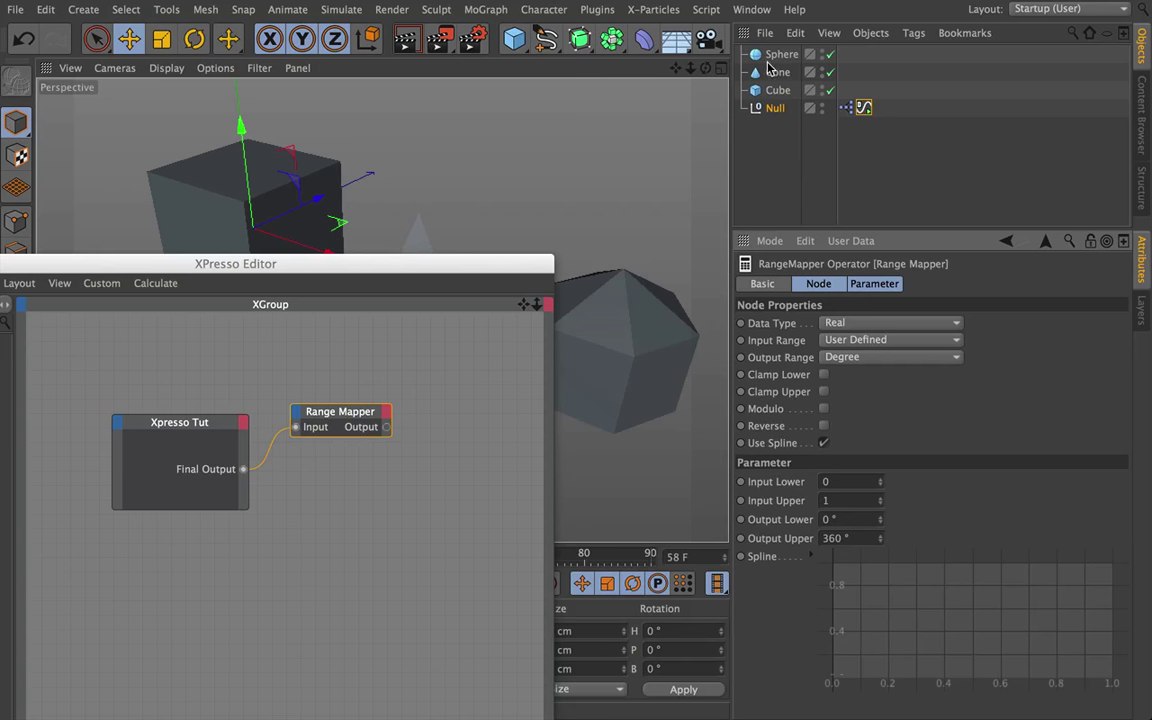
- Add a Cube node and wire the Range Mapper Output to its Rotation.B port
{"action": "left_click_drag", "start_coordinate": [448, 403], "coordinate": [448, 405]}
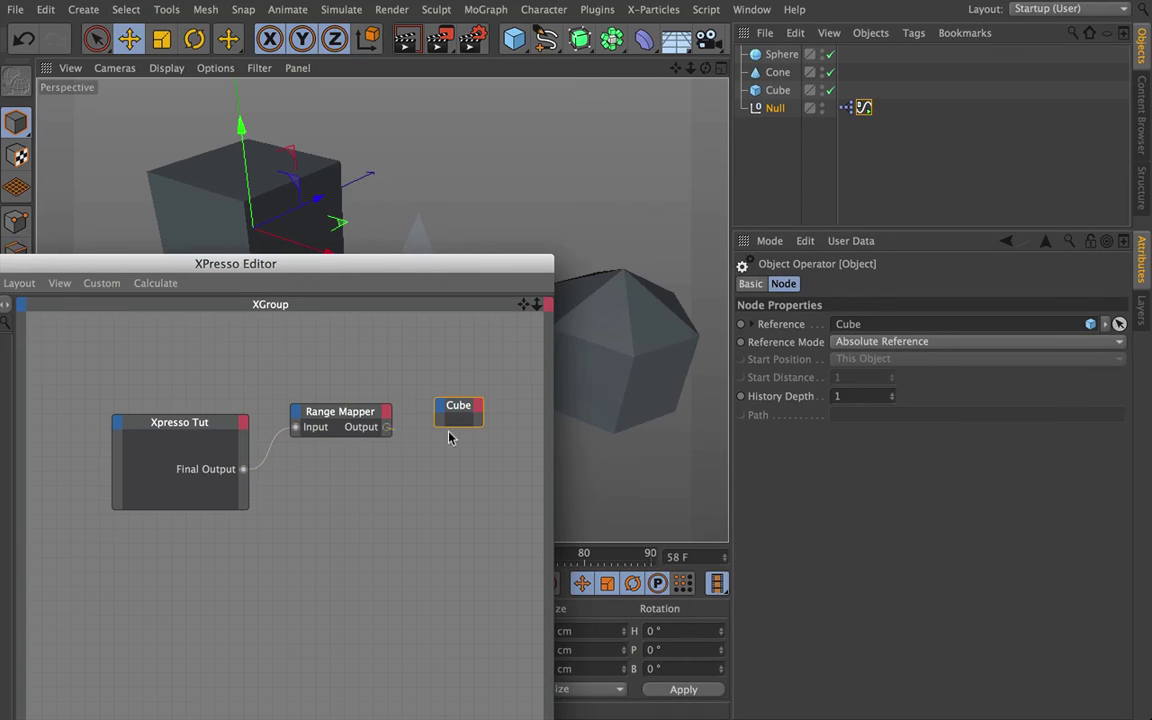
{"action": "left_click_drag", "start_coordinate": [386, 427], "coordinate": [442, 410]}
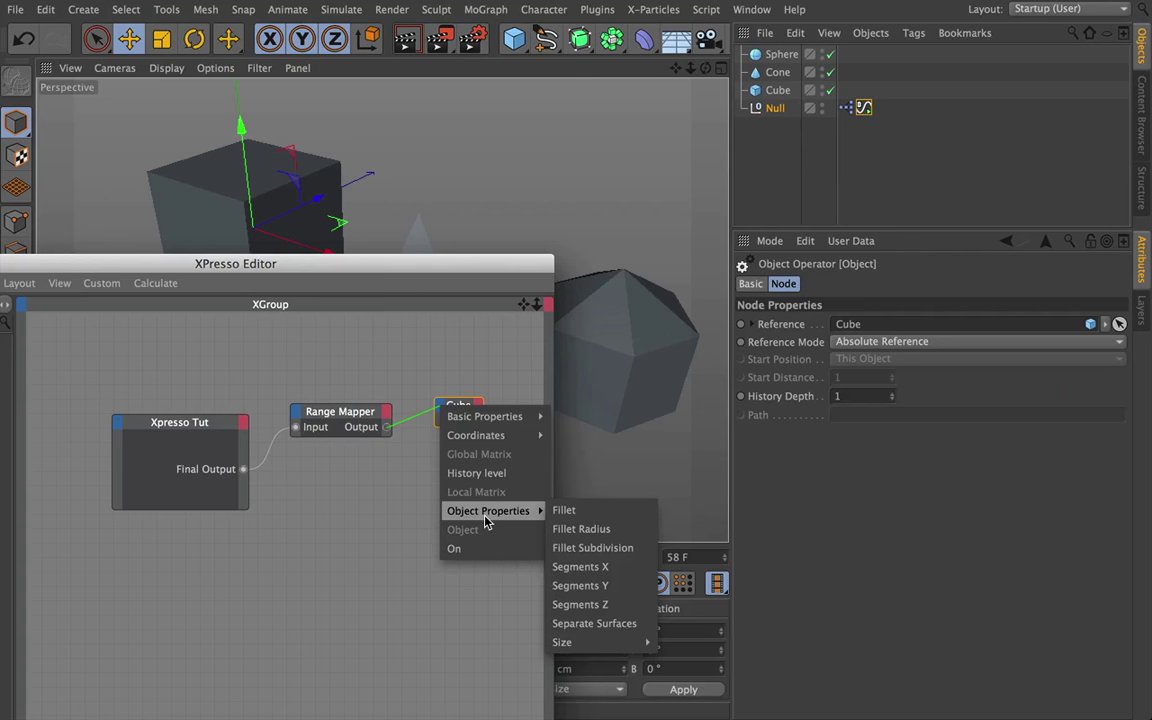
{"action": "mouse_move", "coordinate": [490, 435]}
{"action": "mouse_move", "coordinate": [599, 511]}
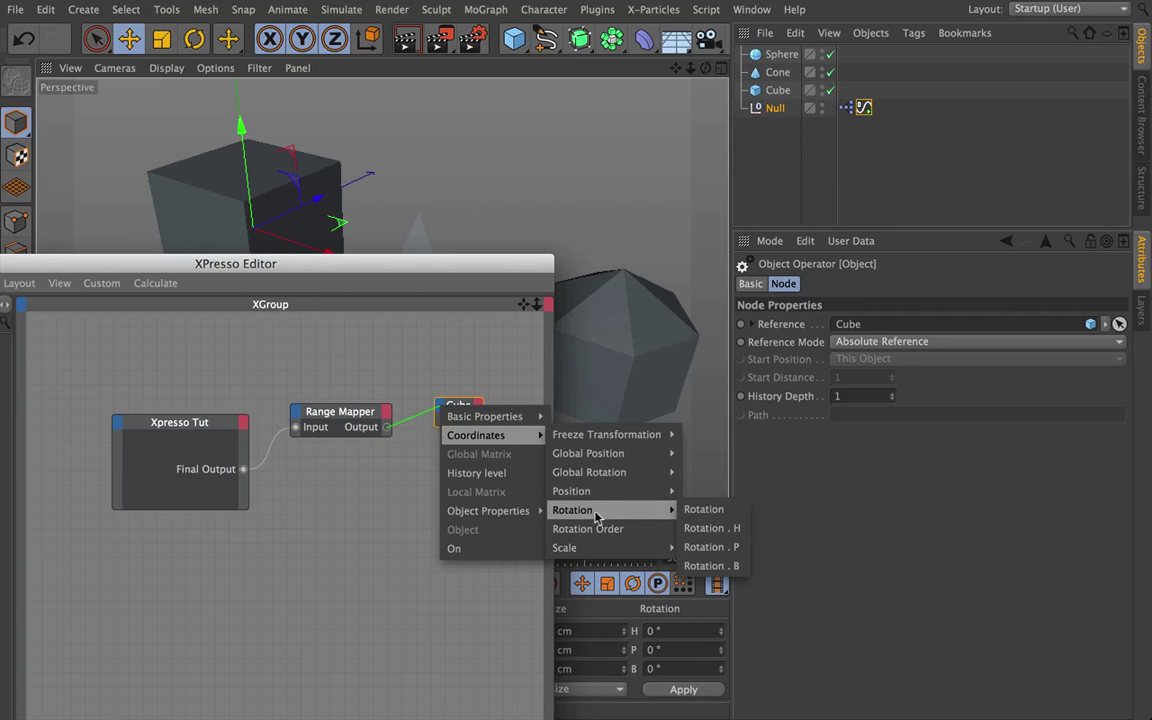
{"action": "left_click", "coordinate": [720, 561]}
- Play the animation with the editor moved aside to watch the cube rotate
{"action": "left_click_drag", "start_coordinate": [481, 268], "coordinate": [360, 603]}
{"action": "left_click", "coordinate": [379, 584]}
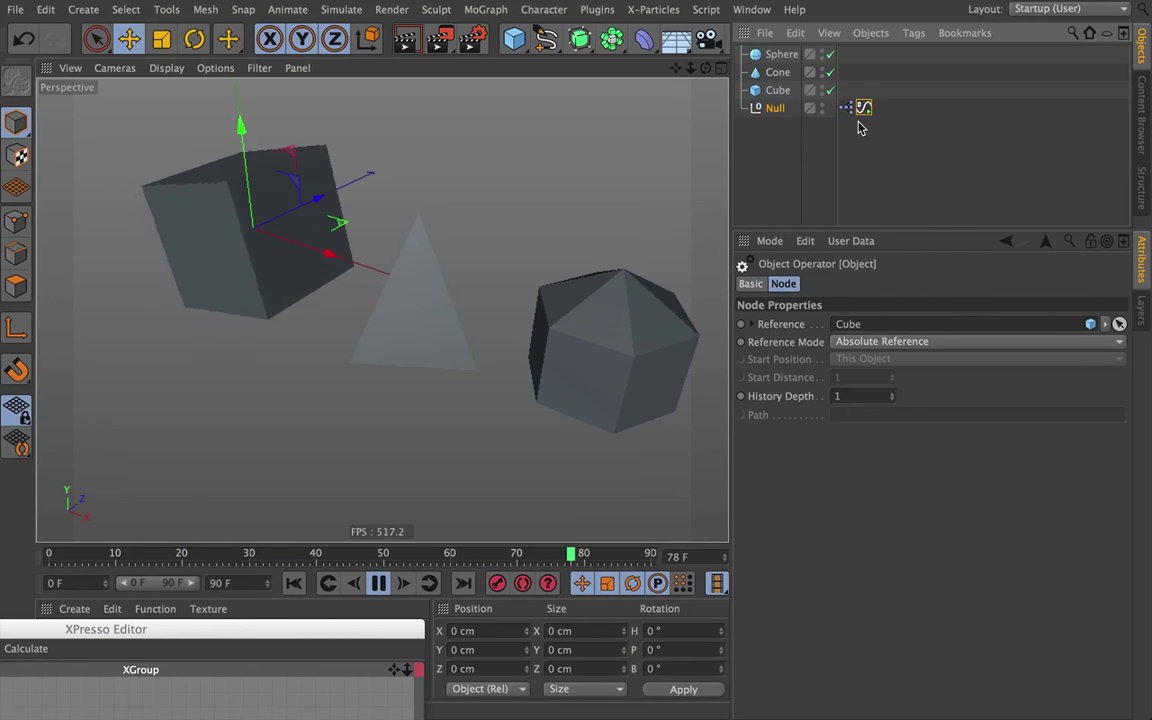
{"action": "left_click_drag", "start_coordinate": [346, 630], "coordinate": [633, 118]}
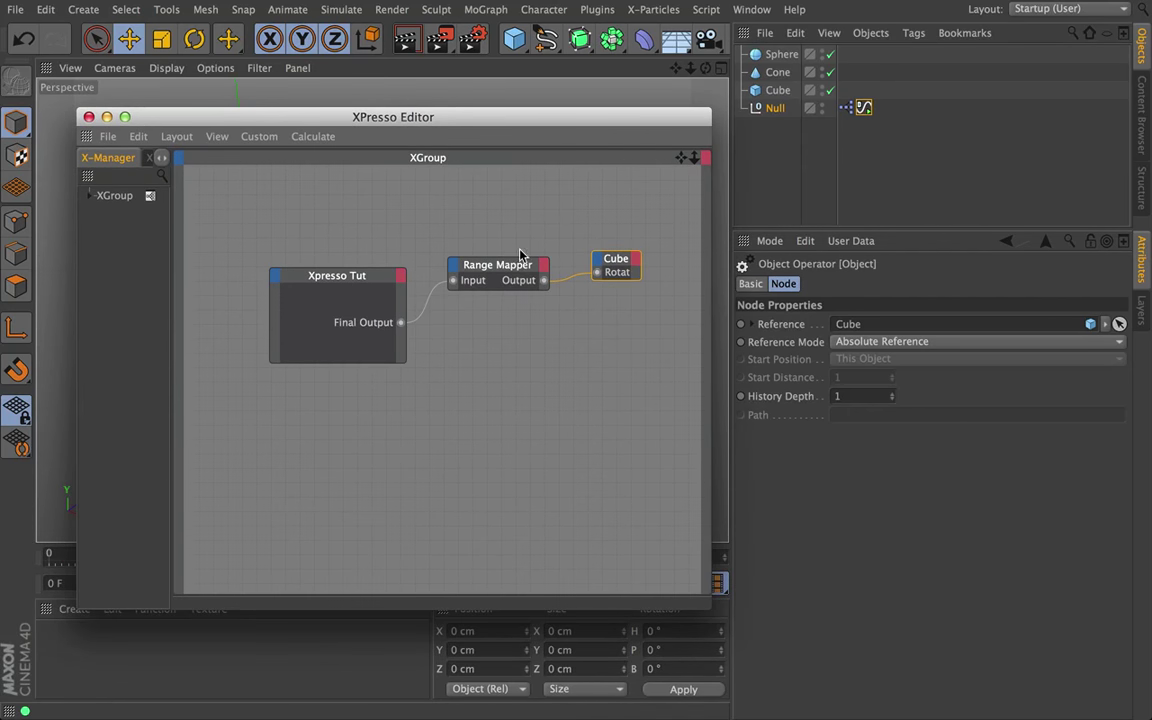
- Copy the Range Mapper and add a Cone node with a Rotation.P input port
{"action": "left_click_drag", "start_coordinate": [510, 262], "coordinate": [520, 352], "text": "ctrl"}
{"action": "left_click_drag", "start_coordinate": [777, 72], "coordinate": [614, 359]}
{"action": "left_click", "coordinate": [631, 347]}
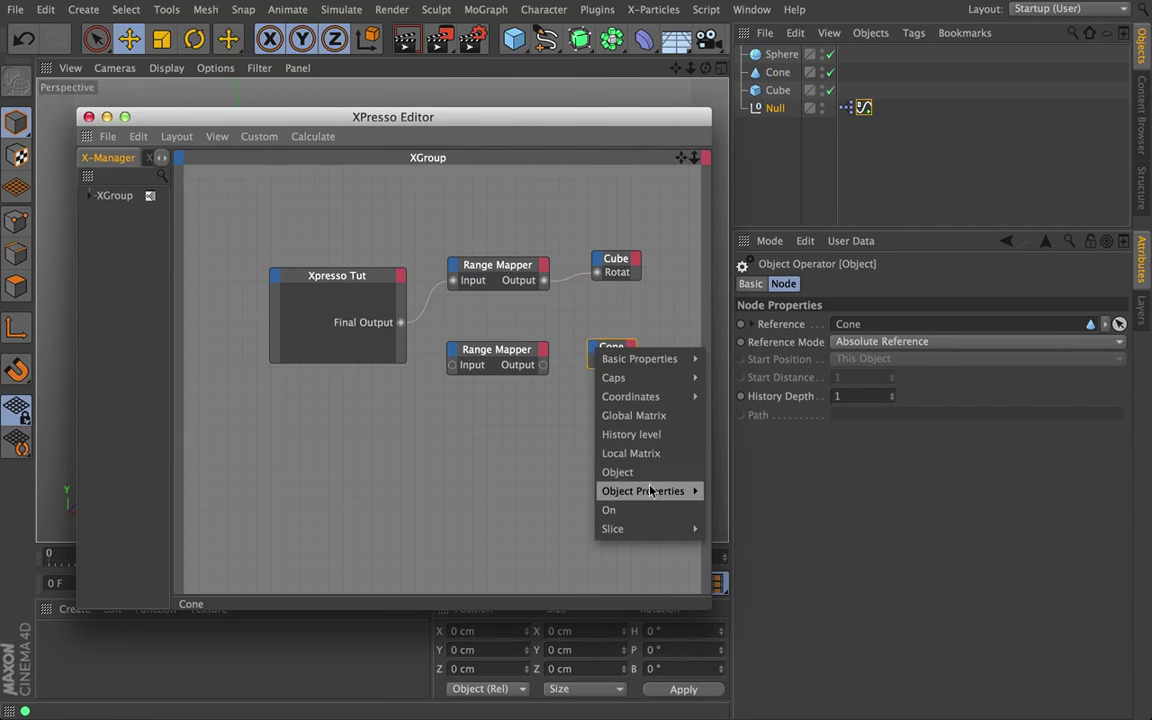
{"action": "mouse_move", "coordinate": [648, 398]}
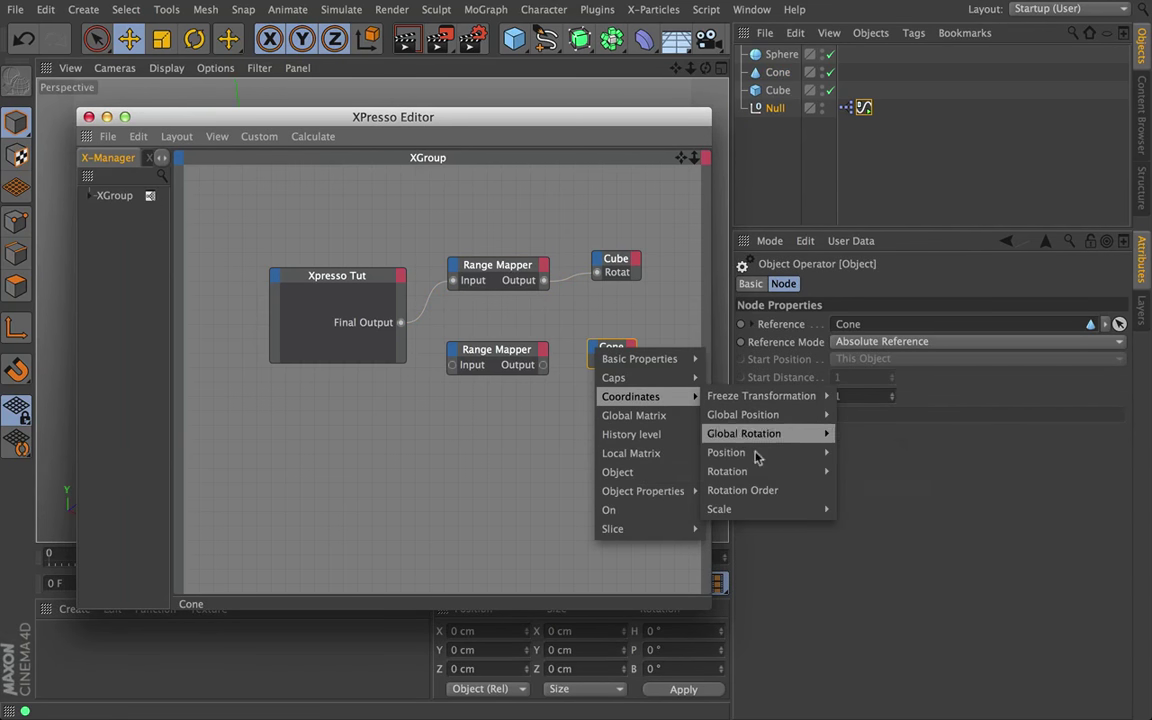
{"action": "mouse_move", "coordinate": [780, 471]}
{"action": "left_click", "coordinate": [836, 512]}
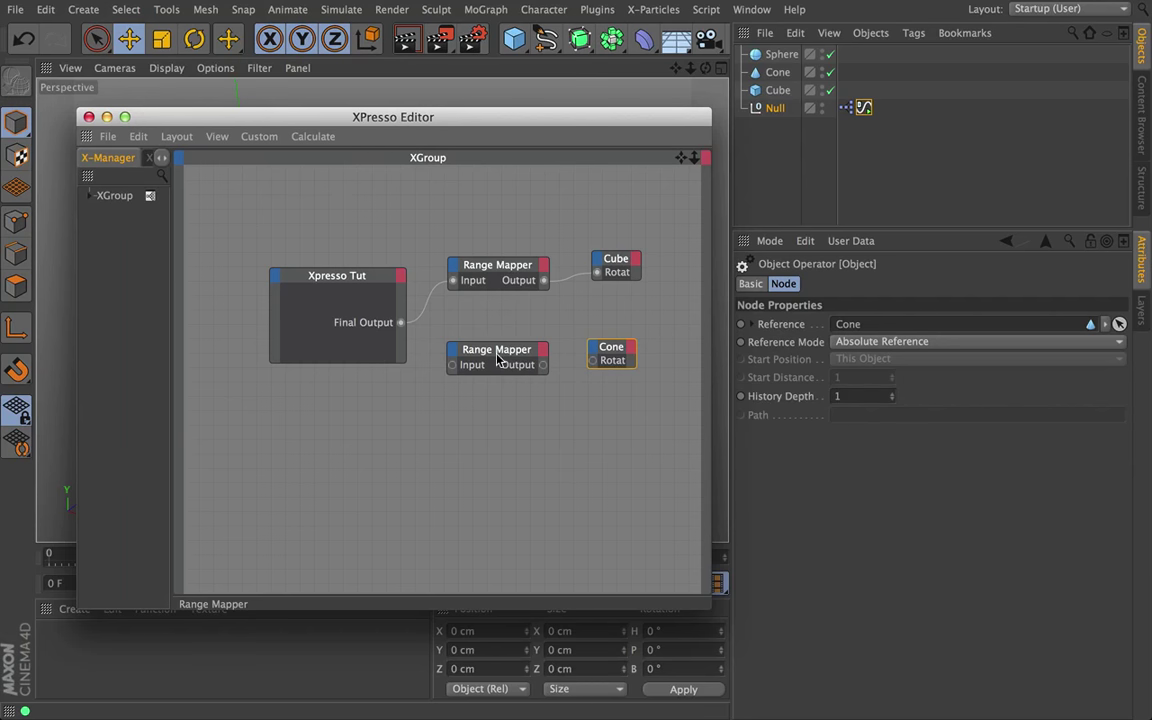
- Feed Final Output into the second Range Mapper, set Output Upper to 720, and wire it to the cone's rotation
{"action": "left_click_drag", "start_coordinate": [452, 365], "coordinate": [401, 323]}
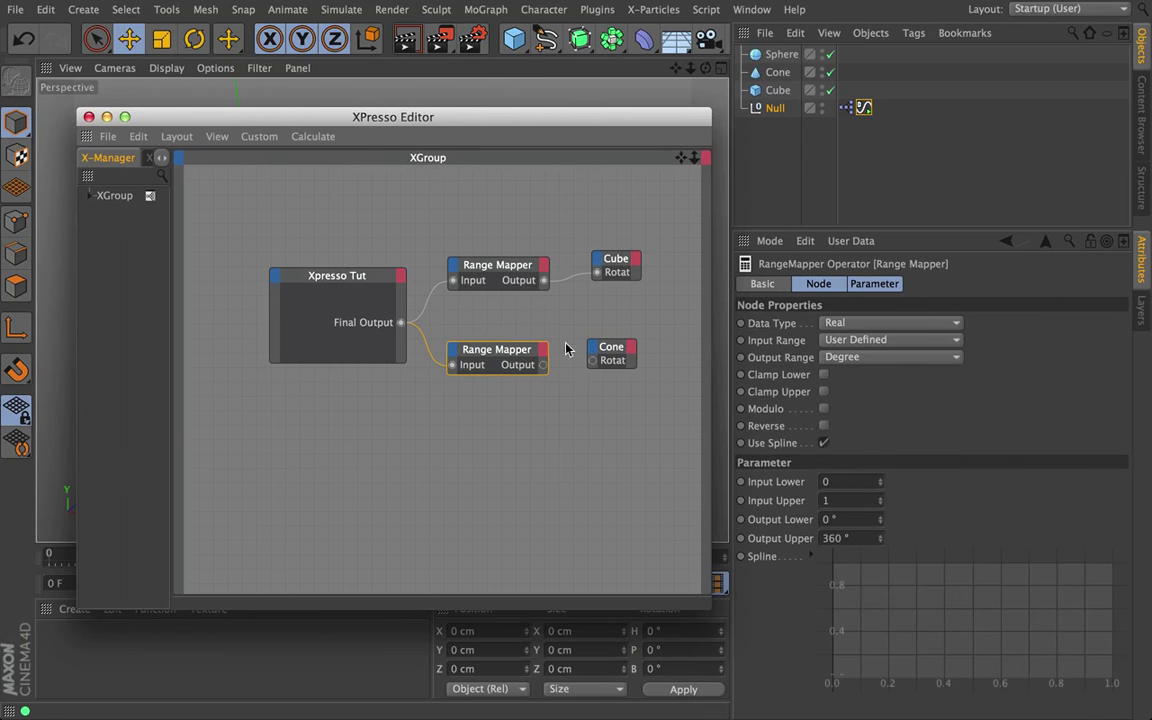
{"action": "left_click_drag", "start_coordinate": [521, 110], "coordinate": [485, 114]}
{"action": "left_click", "coordinate": [834, 538]}
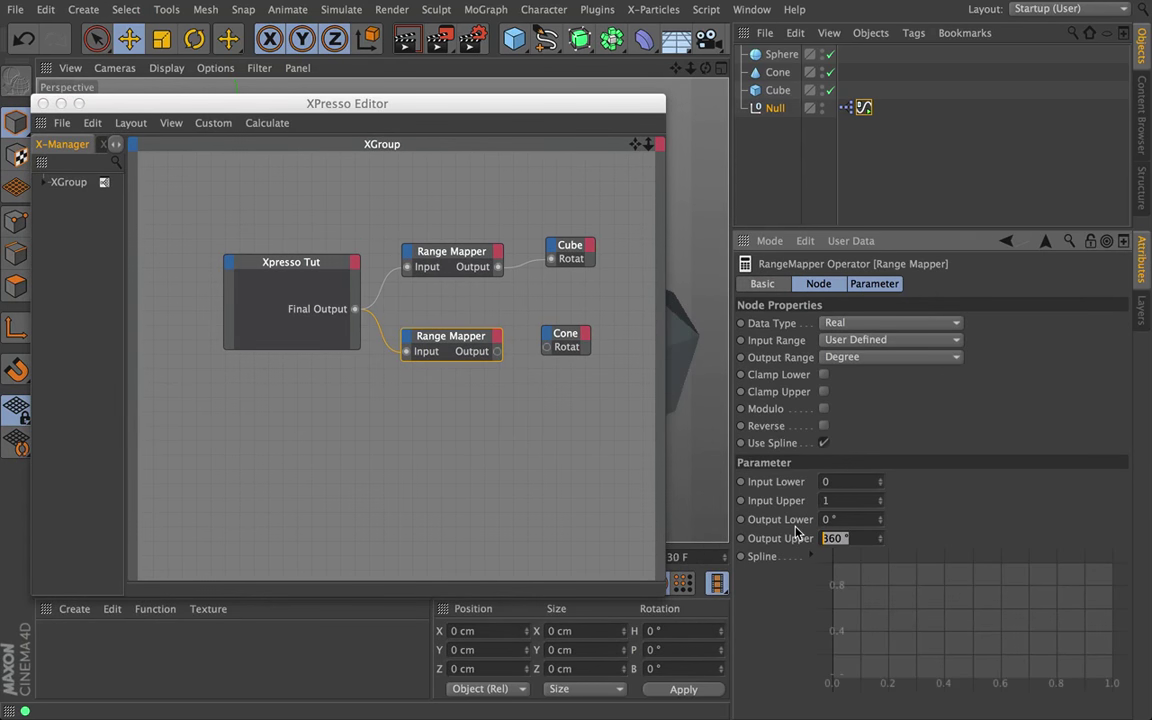
{"action": "type", "text": "720"}
{"action": "left_click_drag", "start_coordinate": [496, 352], "coordinate": [549, 350]}
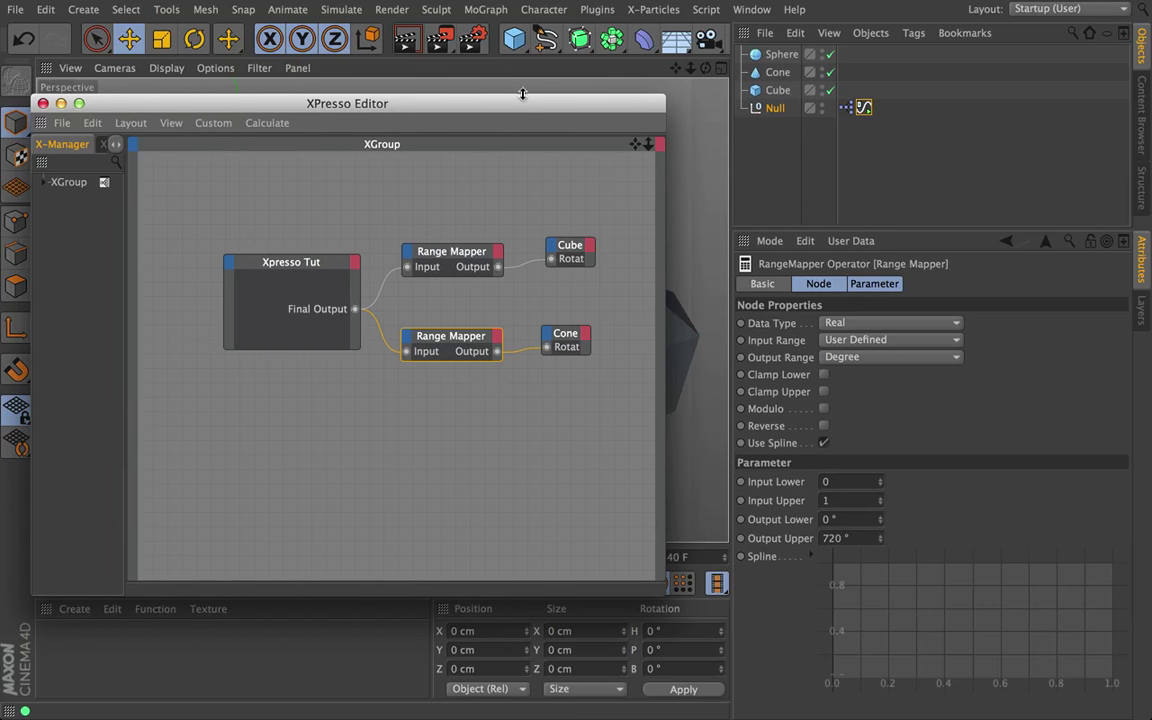
{"action": "left_click_drag", "start_coordinate": [522, 93], "coordinate": [549, 574]}
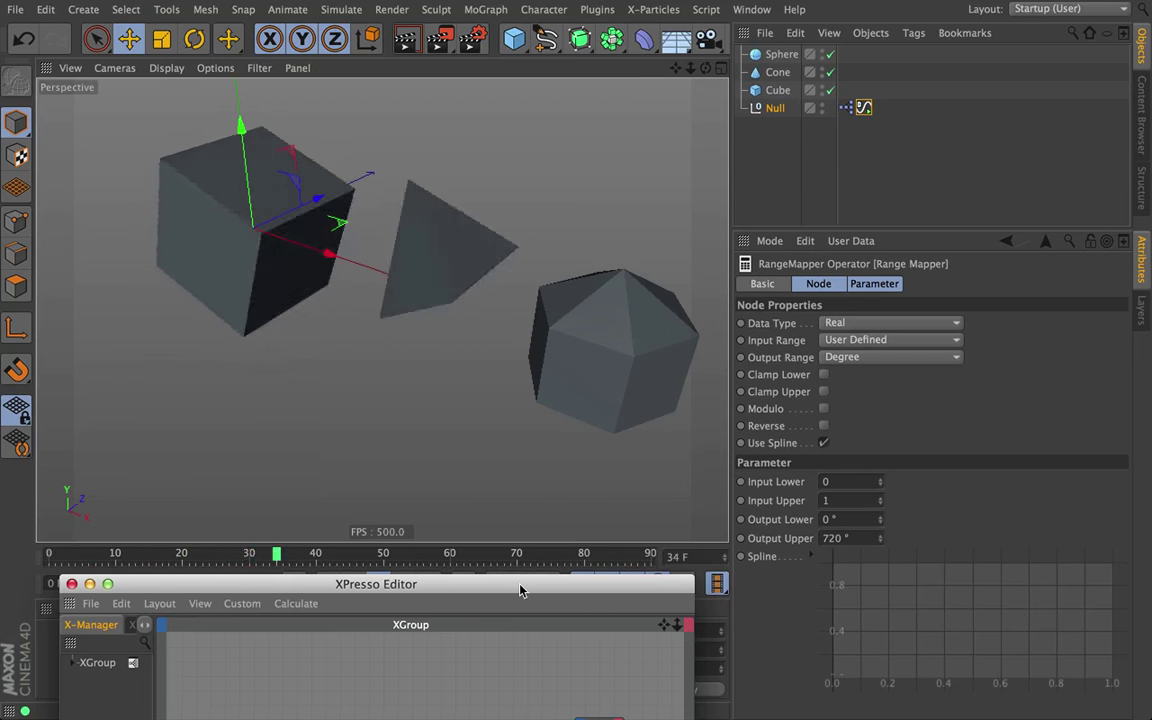
- Inspect the Null's User Data value, then switch to the Signal tag's Base settings
{"action": "left_click_drag", "start_coordinate": [520, 590], "coordinate": [538, 360]}
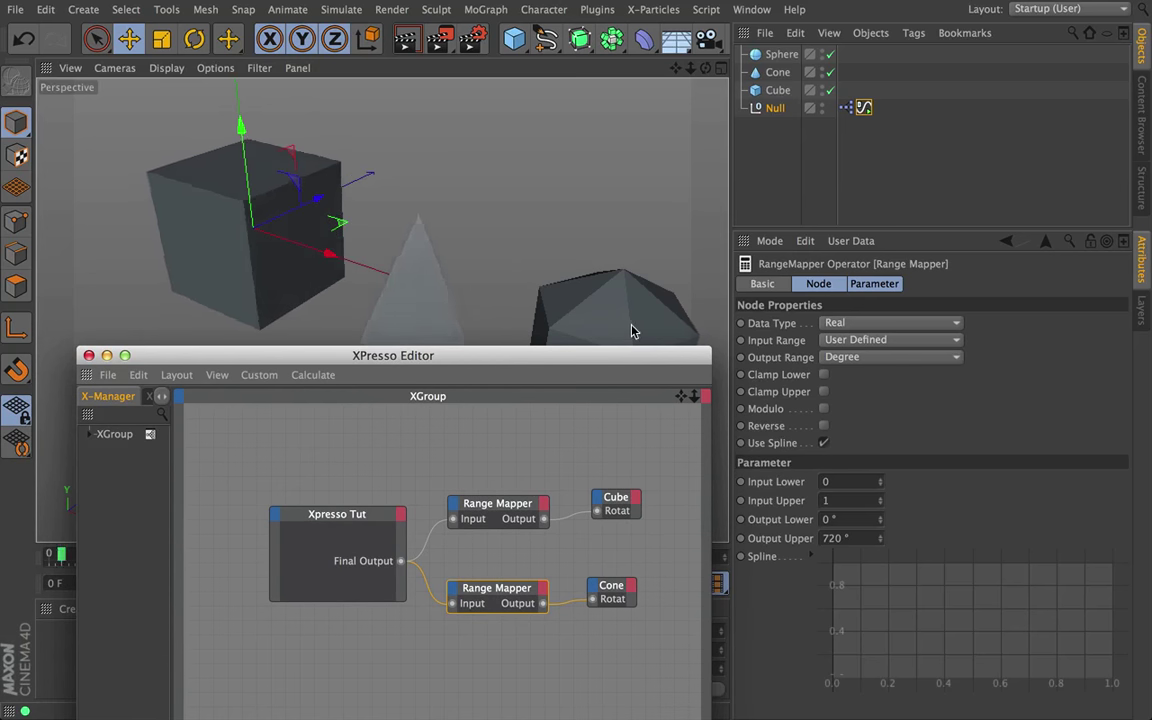
{"action": "left_click", "coordinate": [864, 107]}
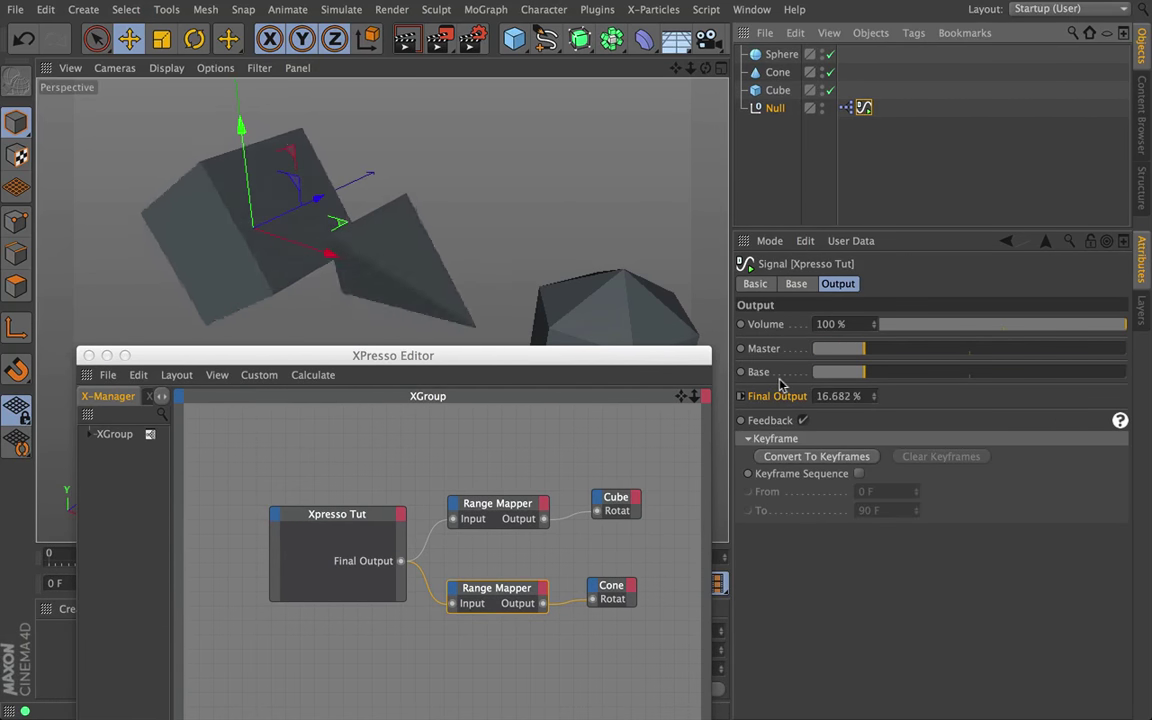
{"action": "left_click", "coordinate": [812, 107]}
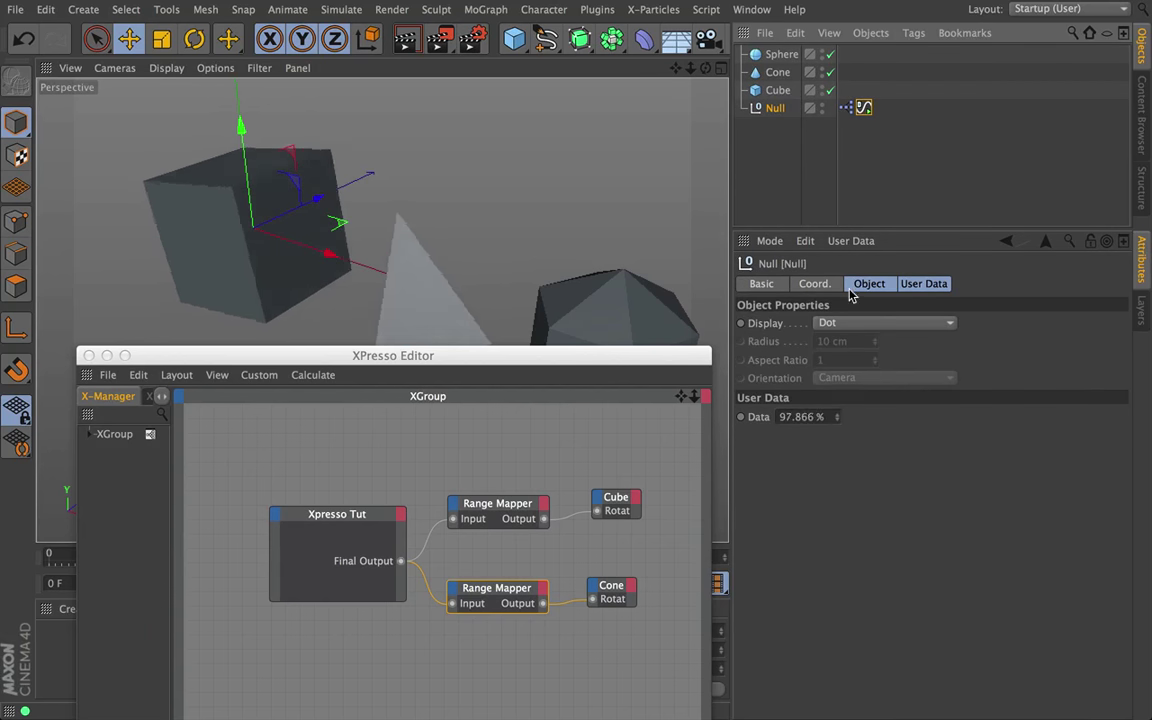
{"action": "left_click", "coordinate": [903, 284]}
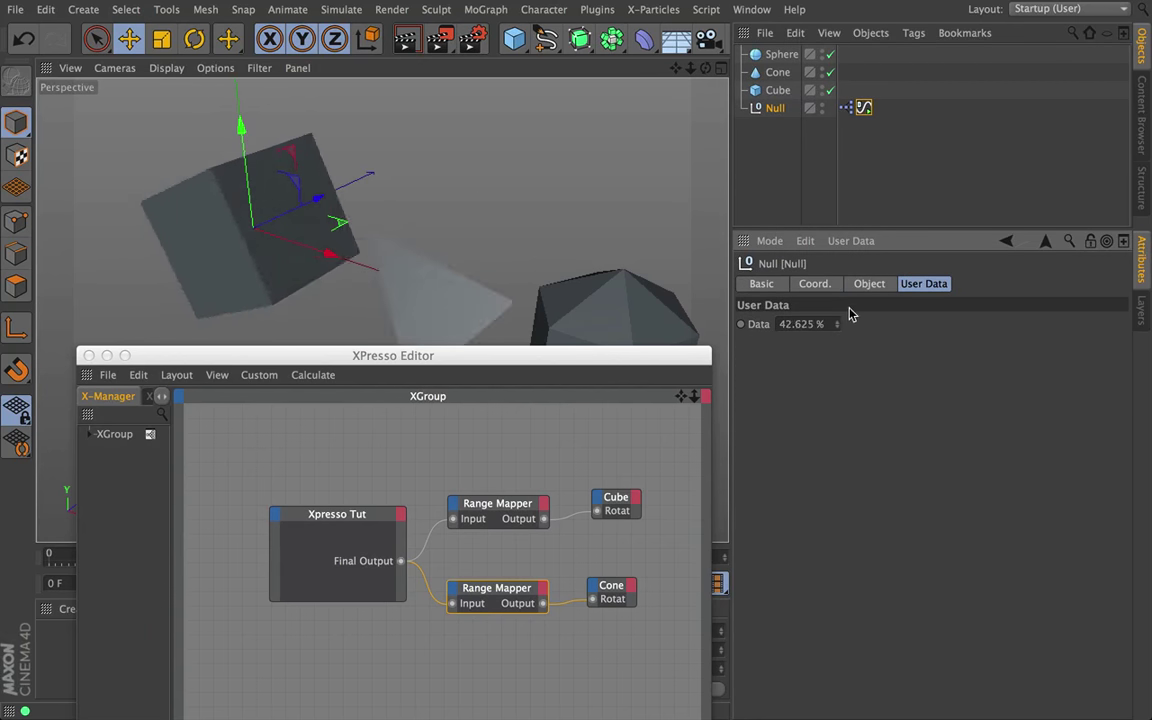
{"action": "left_click", "coordinate": [868, 284]}
{"action": "left_click", "coordinate": [864, 107]}
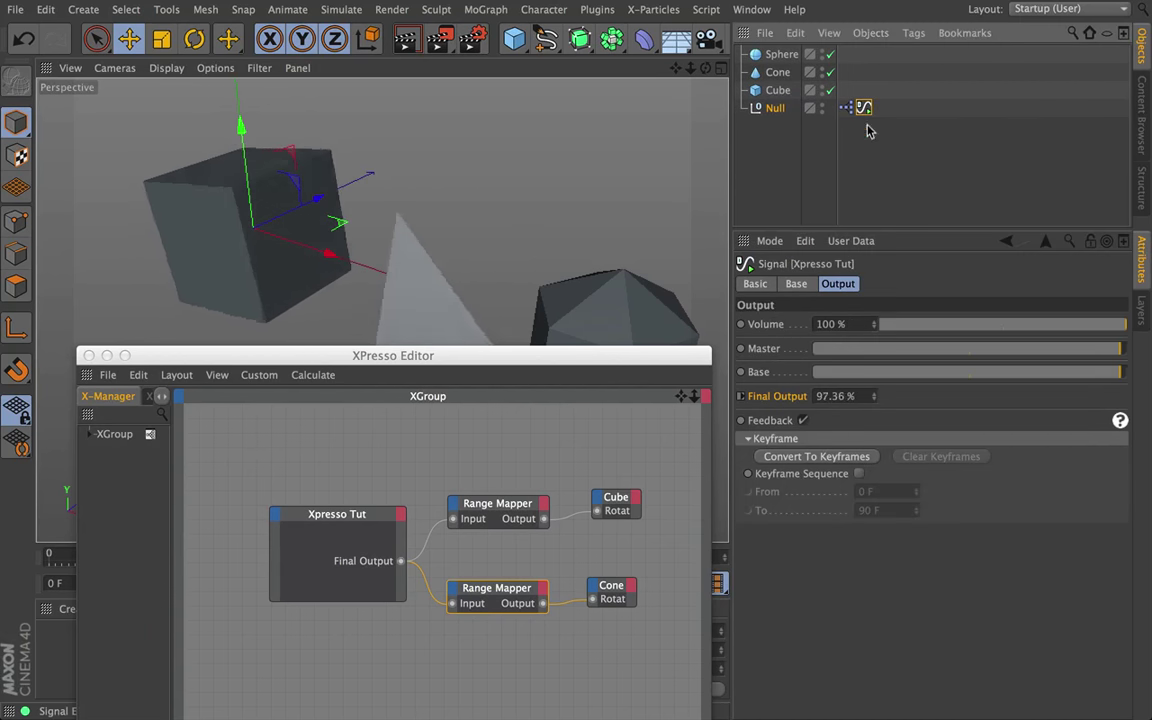
{"action": "left_click", "coordinate": [796, 284]}
- Add a Noise modifier from Add Modifiers, then review its Noise parameters and the Output levels
{"action": "left_click", "coordinate": [828, 323]}
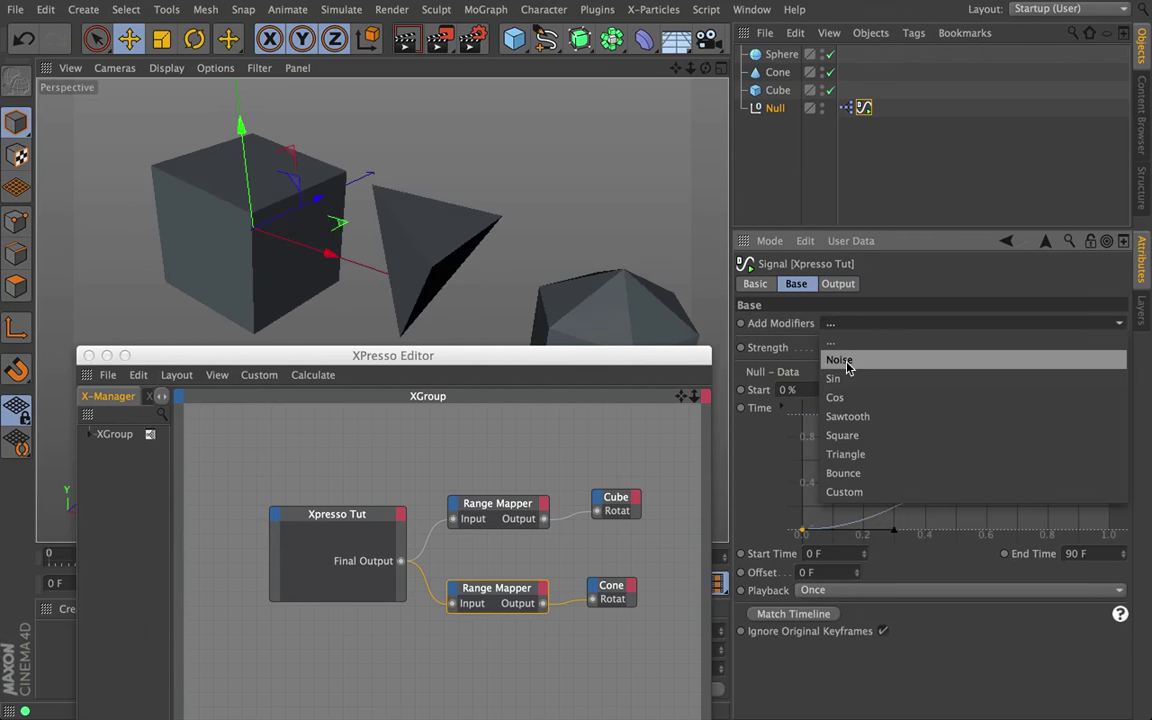
{"action": "left_click", "coordinate": [845, 364]}
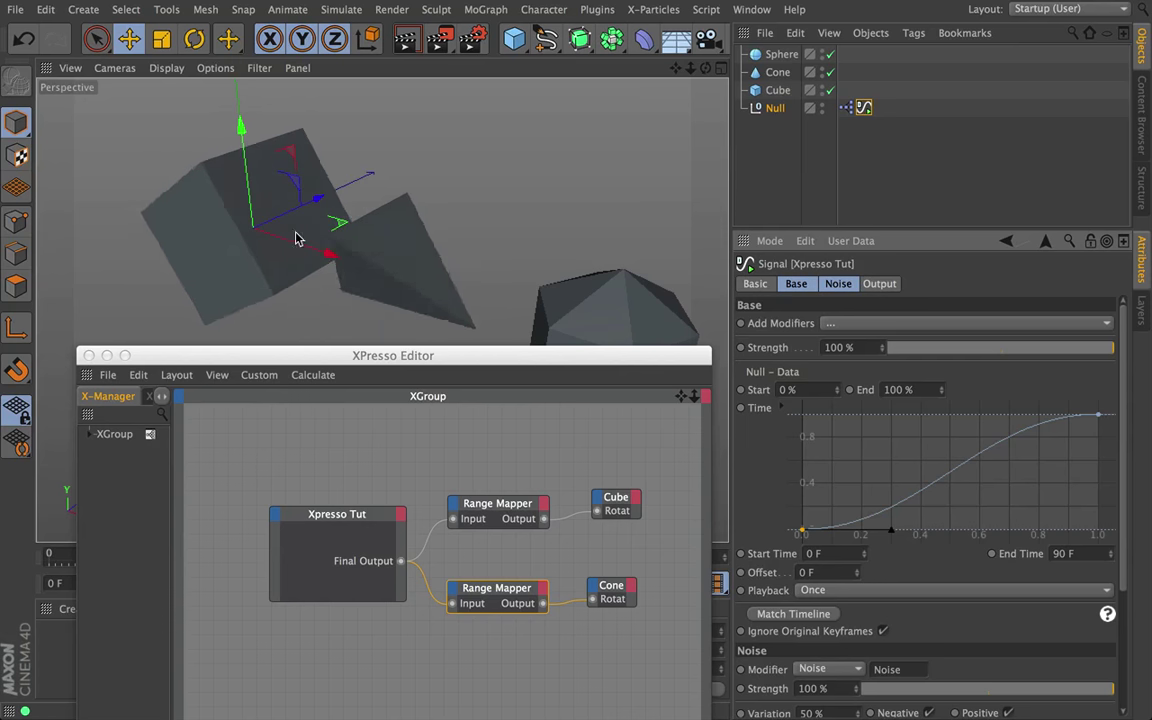
{"action": "left_click", "coordinate": [838, 284]}
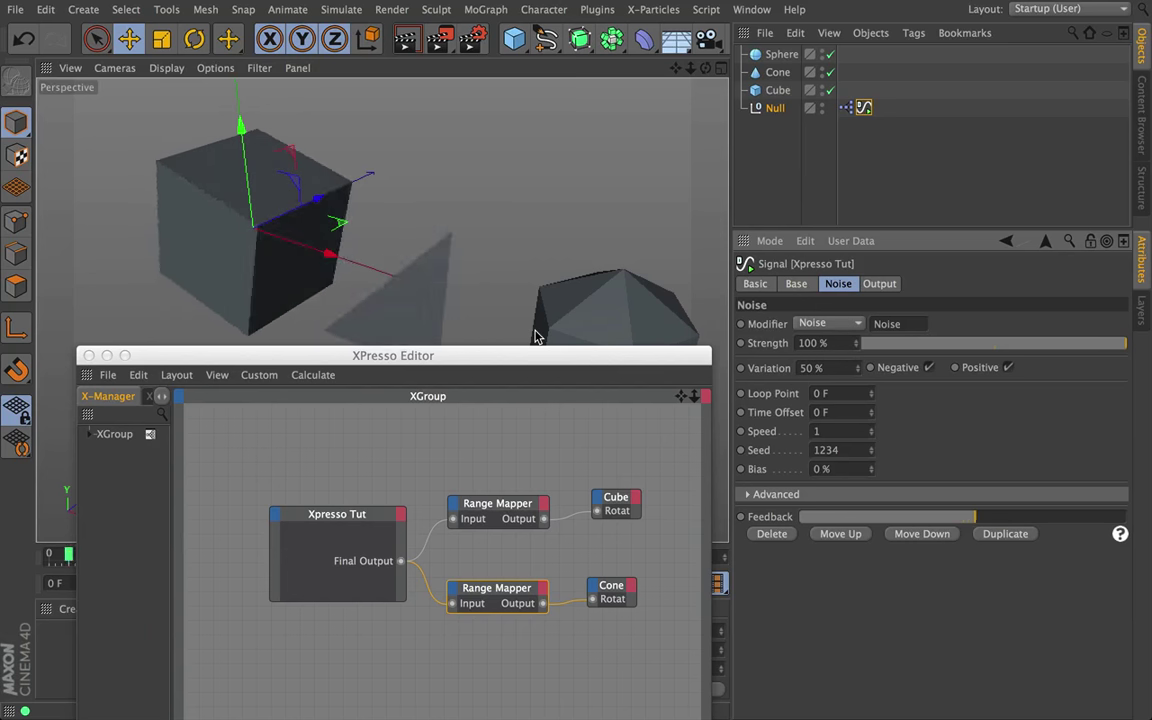
{"action": "left_click", "coordinate": [880, 284]}
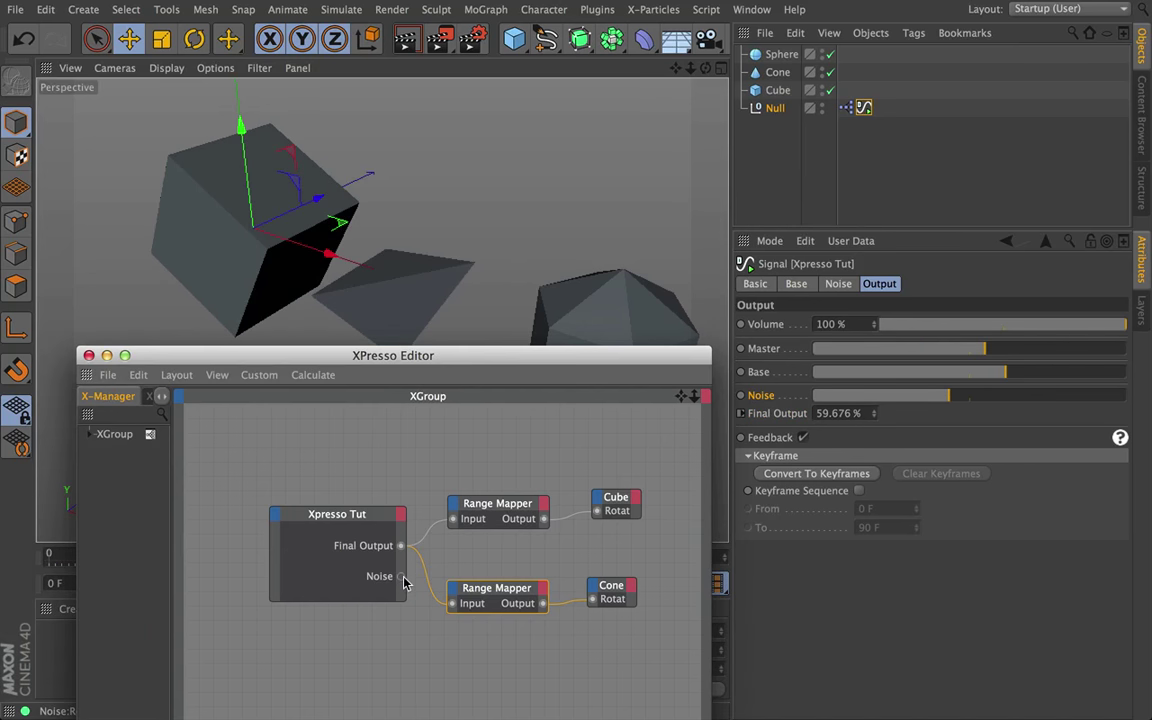
- Wire the Noise port into both Range Mapper Inputs and rename the Noise modifier 'Rot B'
{"action": "left_click_drag", "start_coordinate": [452, 605], "coordinate": [453, 603]}
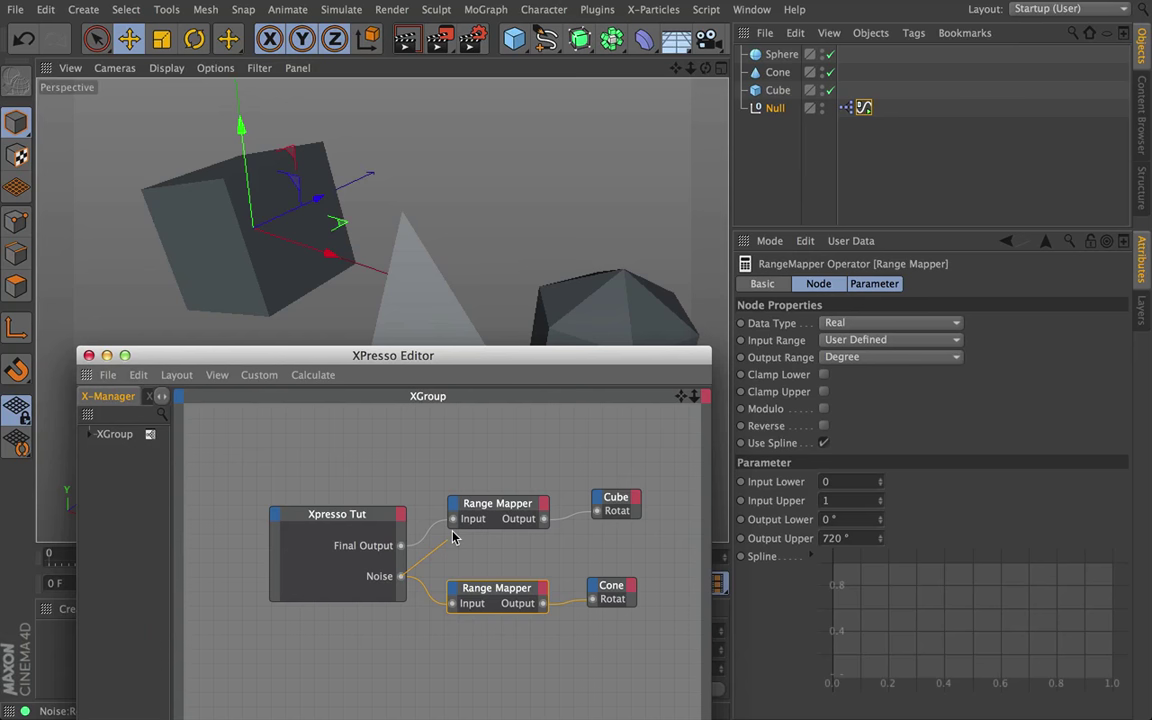
{"action": "left_click_drag", "start_coordinate": [453, 527], "coordinate": [453, 519]}
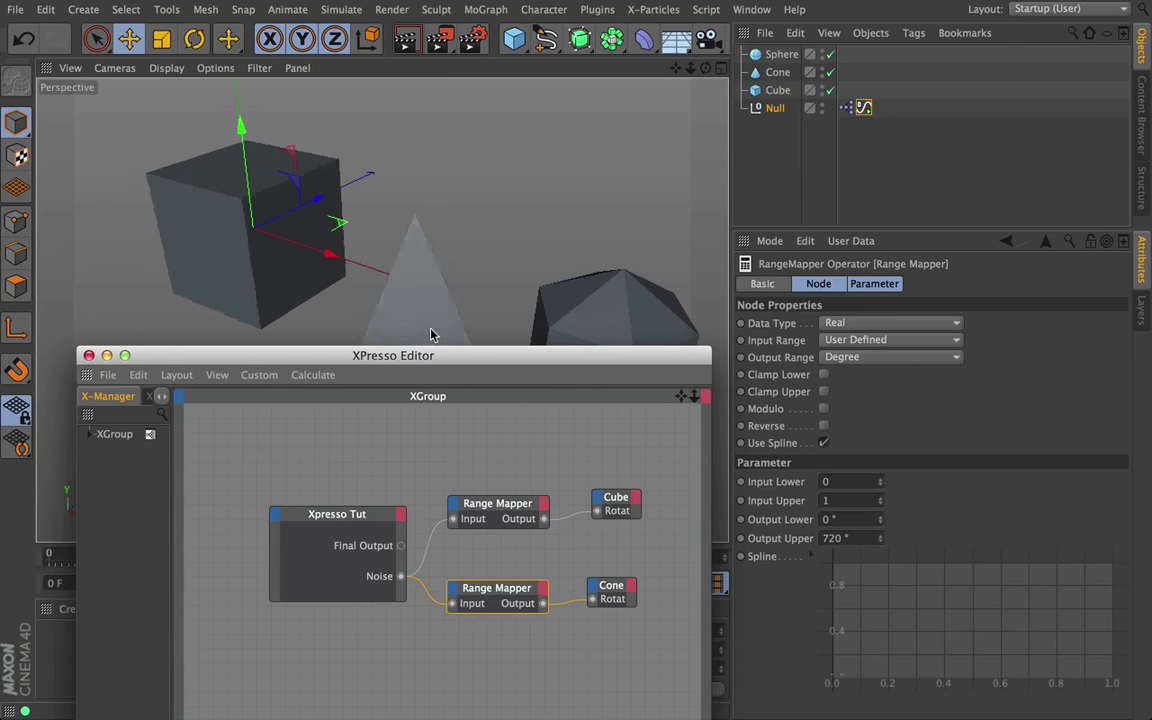
{"action": "left_click", "coordinate": [864, 108]}
{"action": "left_click", "coordinate": [838, 284]}
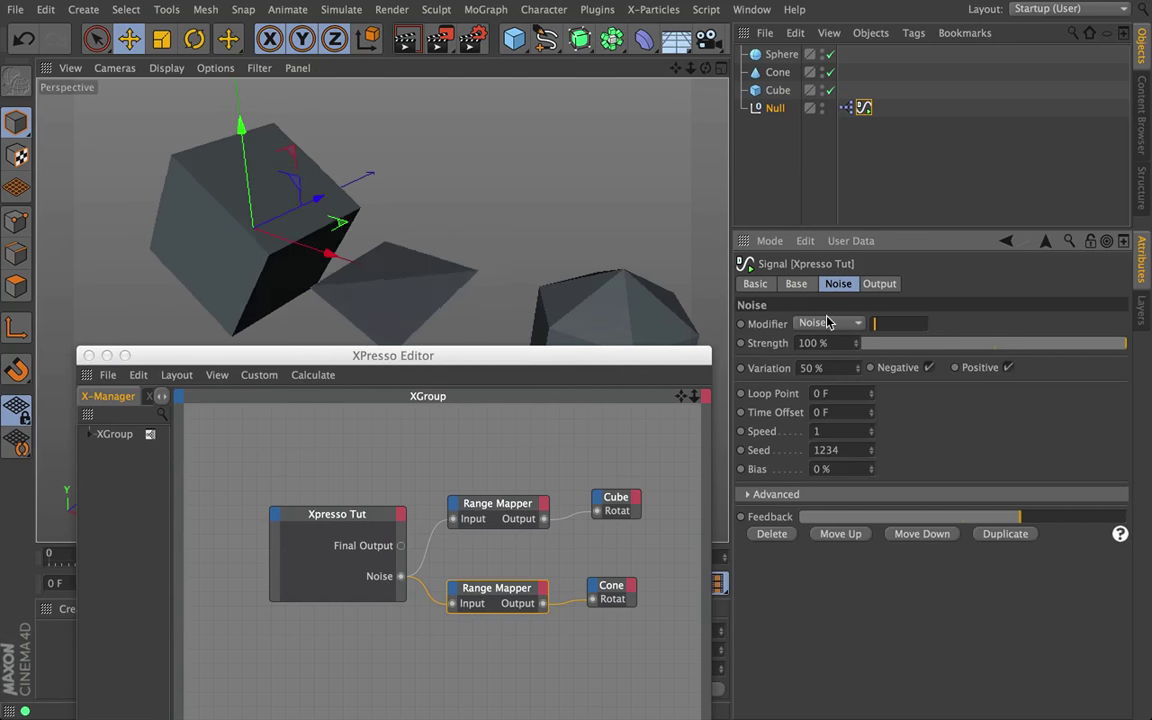
{"action": "type", "text": "Rot B"}
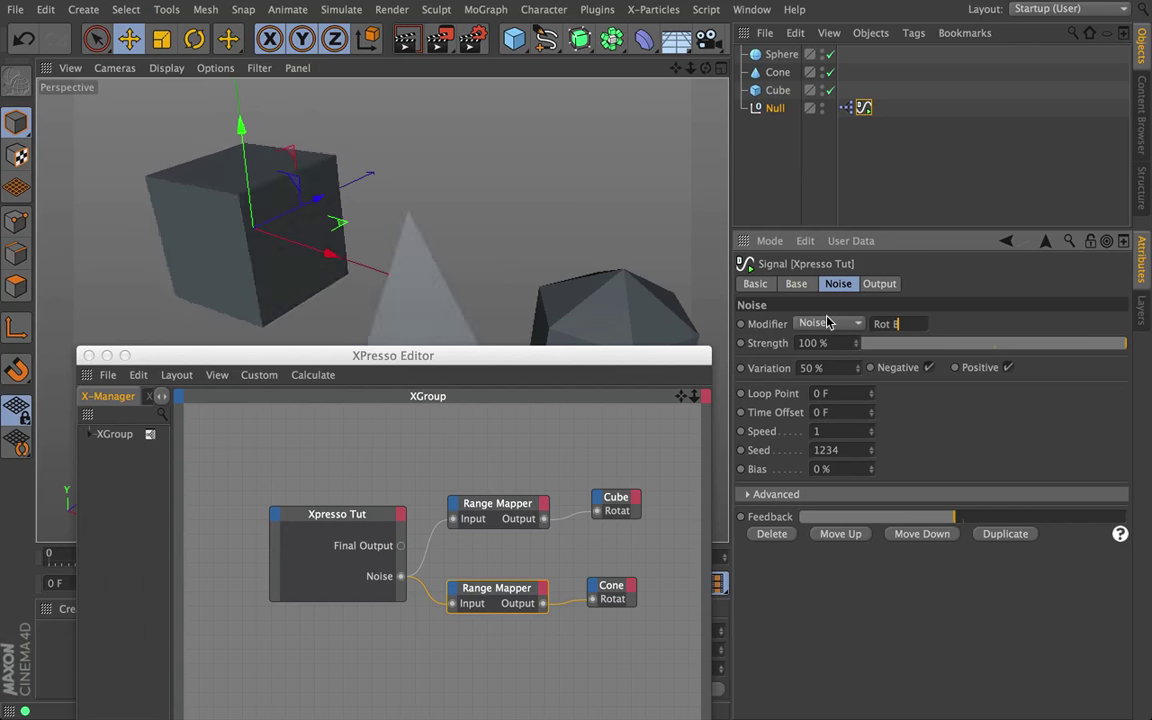
{"action": "key", "text": "Return"}
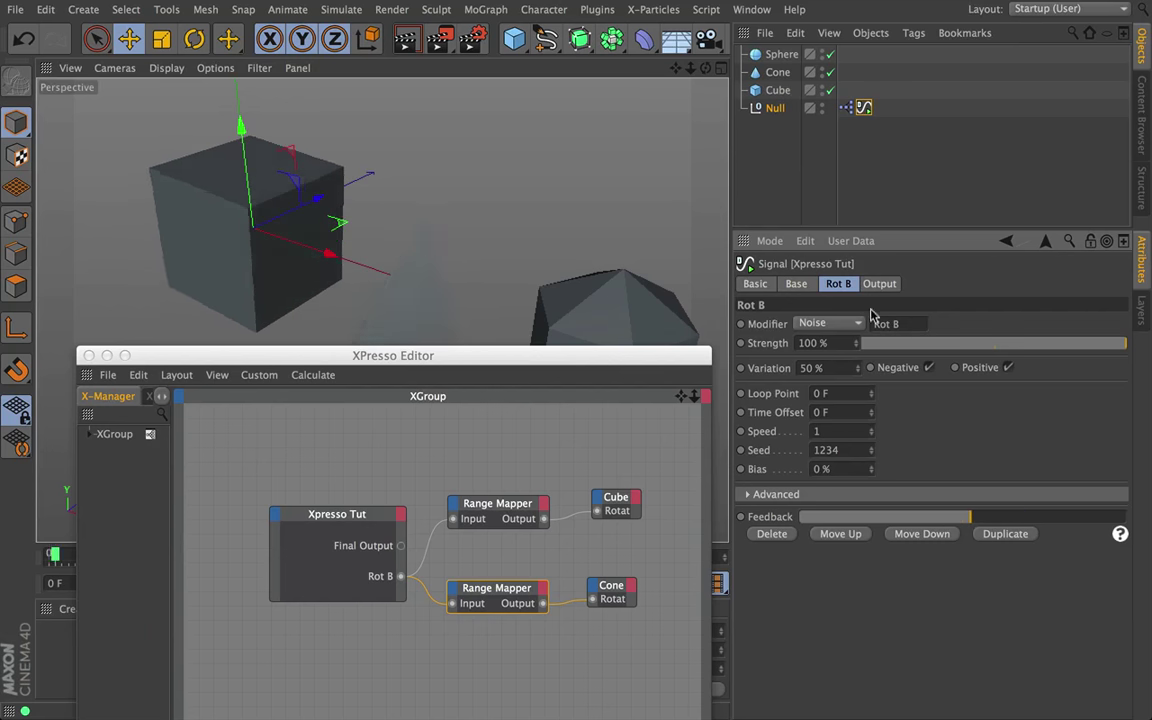
- Duplicate the Rot B modifier as Rot B 2 and show the Signal tag's Output levels
{"action": "left_click", "coordinate": [996, 536]}
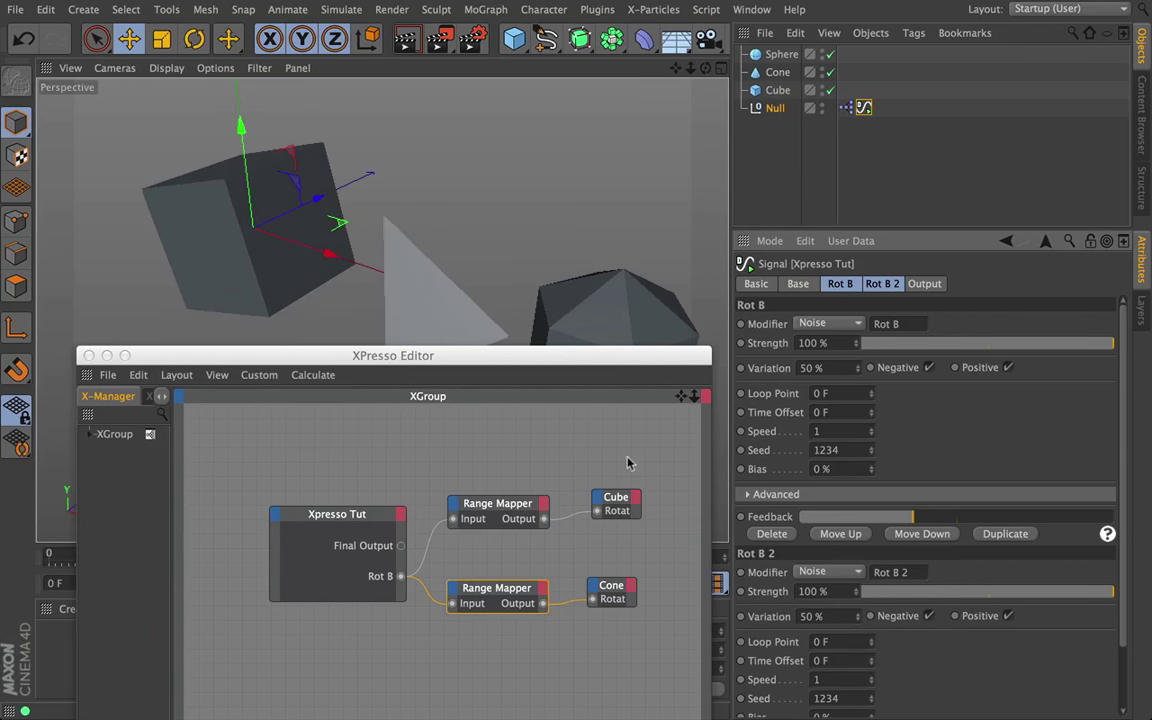
{"action": "left_click", "coordinate": [882, 285]}
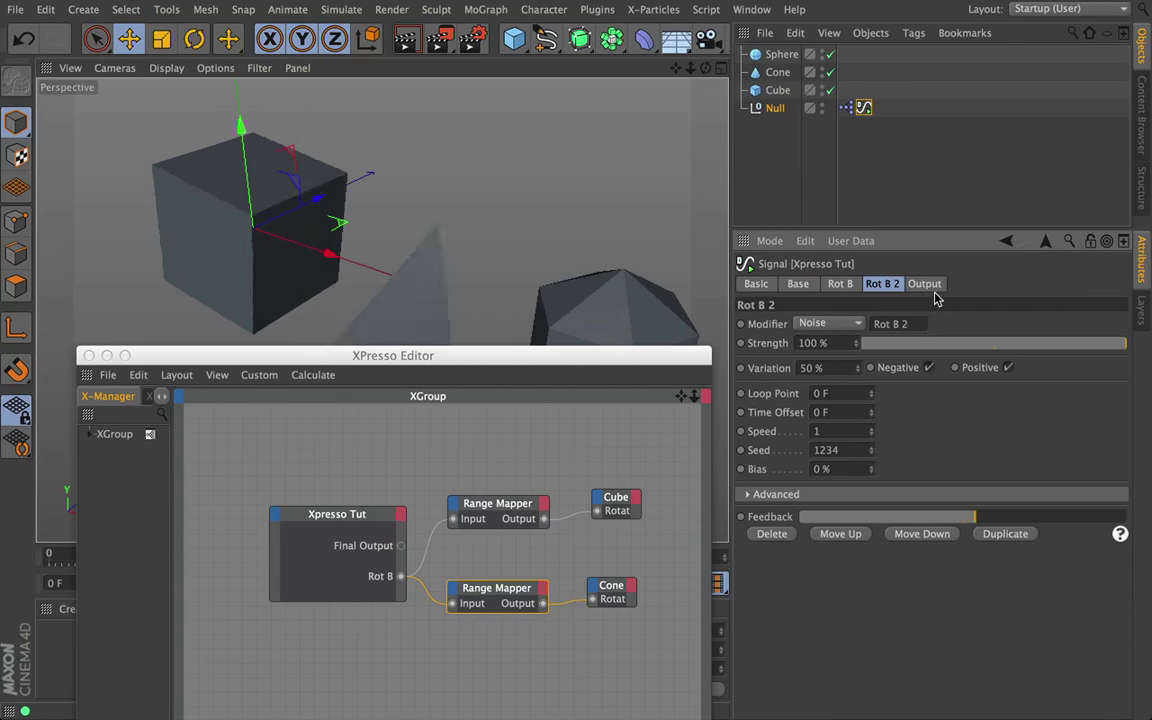
{"action": "left_click", "coordinate": [925, 285]}
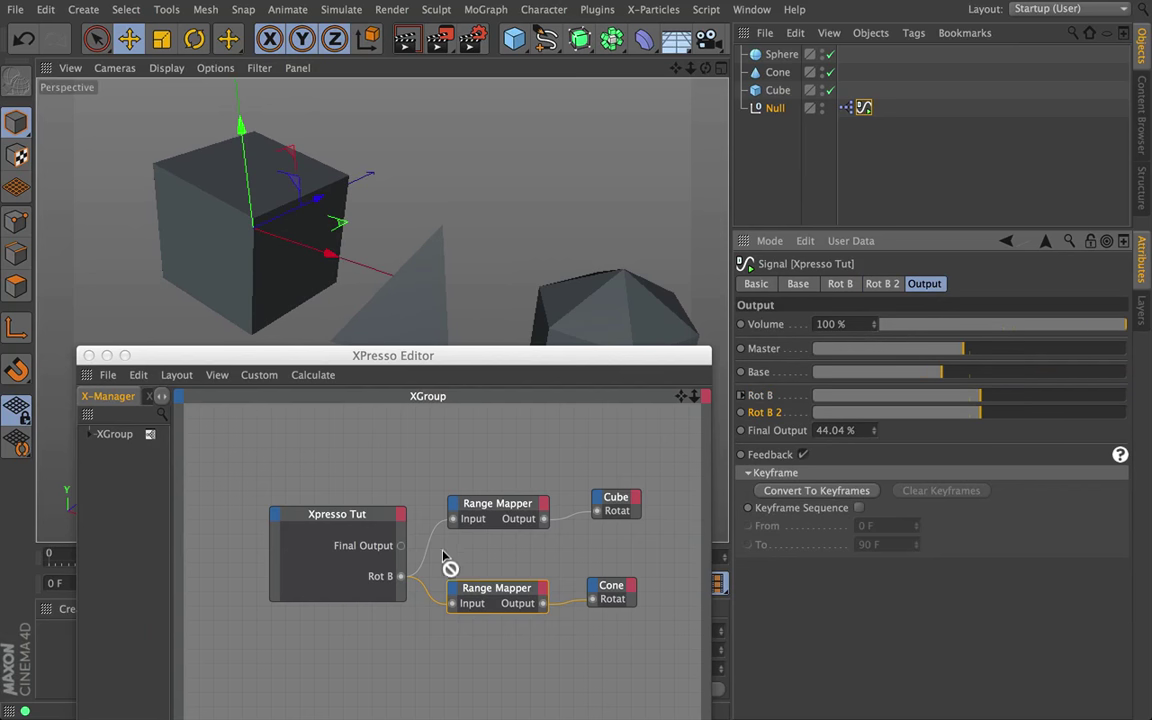
- Expose Rot B 2 on the Xpresso Tut node and wire it into the lower Range Mapper's Input
{"action": "left_click_drag", "start_coordinate": [398, 595], "coordinate": [557, 612]}
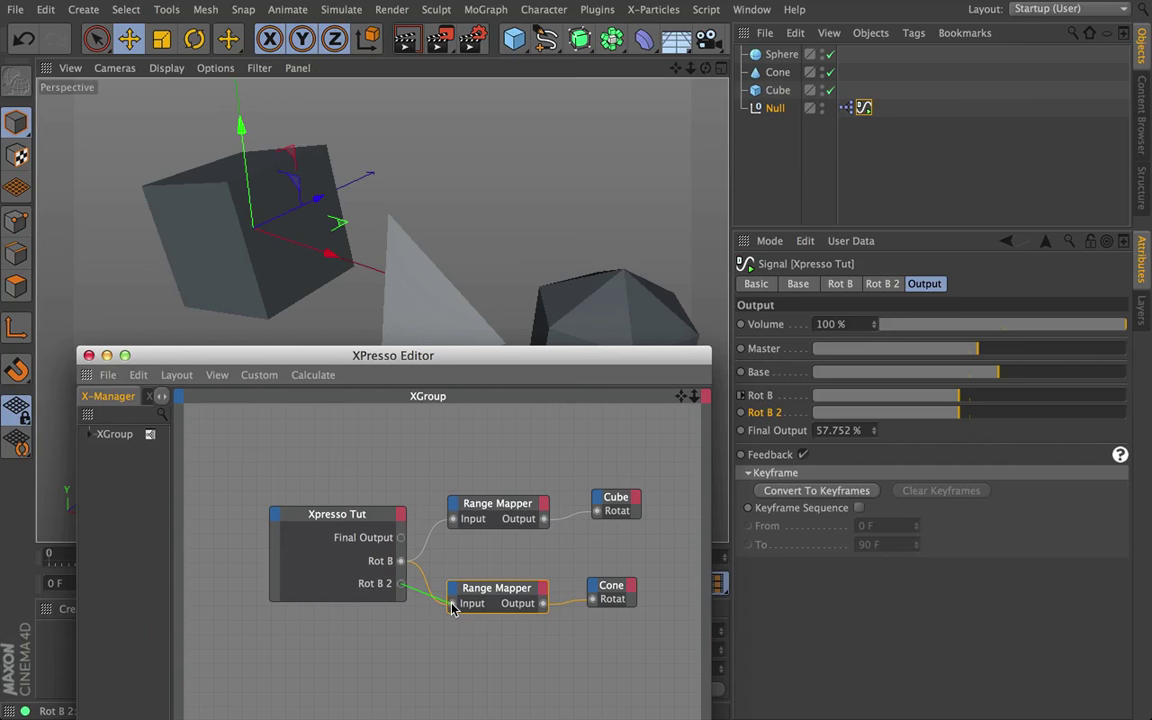
{"action": "left_click_drag", "start_coordinate": [452, 609], "coordinate": [454, 604]}
{"action": "left_click", "coordinate": [466, 607]}
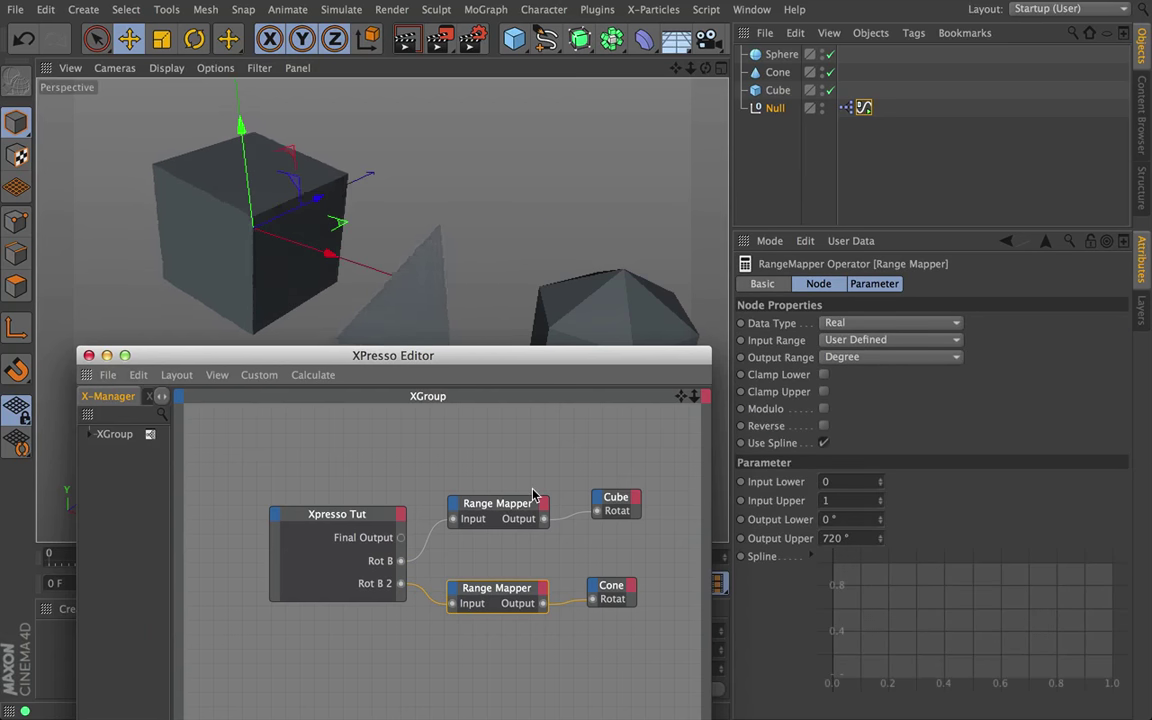
{"action": "left_click", "coordinate": [864, 108]}
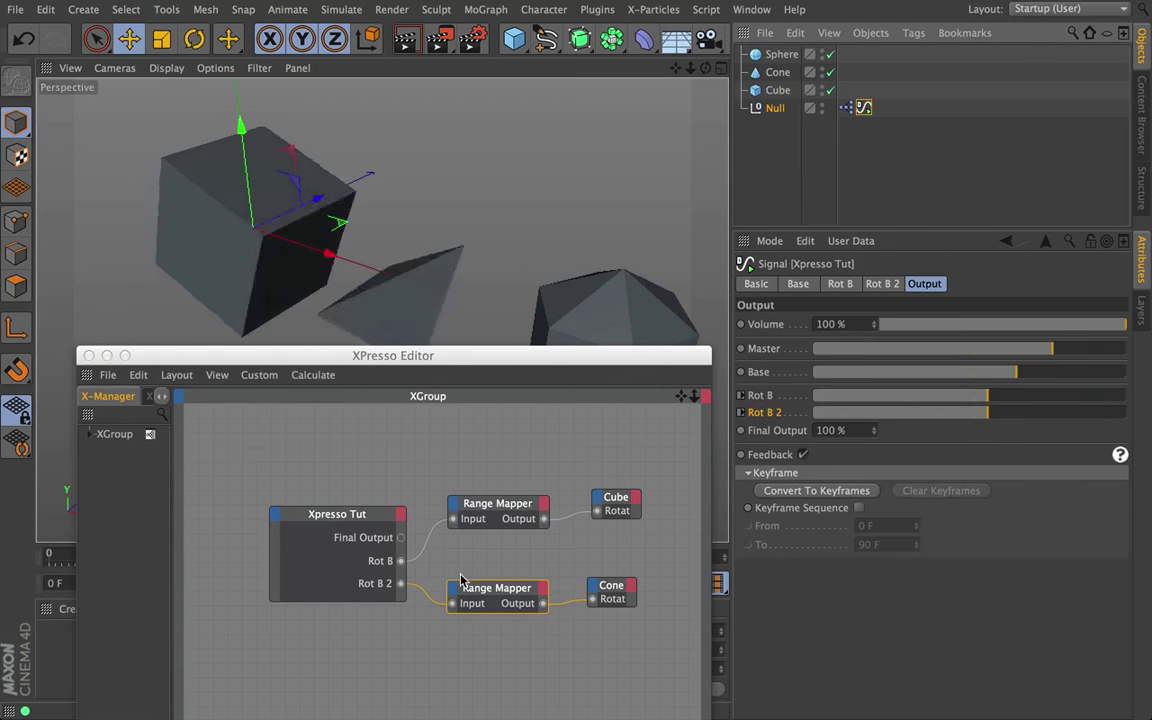
{"action": "left_click", "coordinate": [514, 514]}
{"action": "key", "text": "XF86AudioRaiseVolume"}
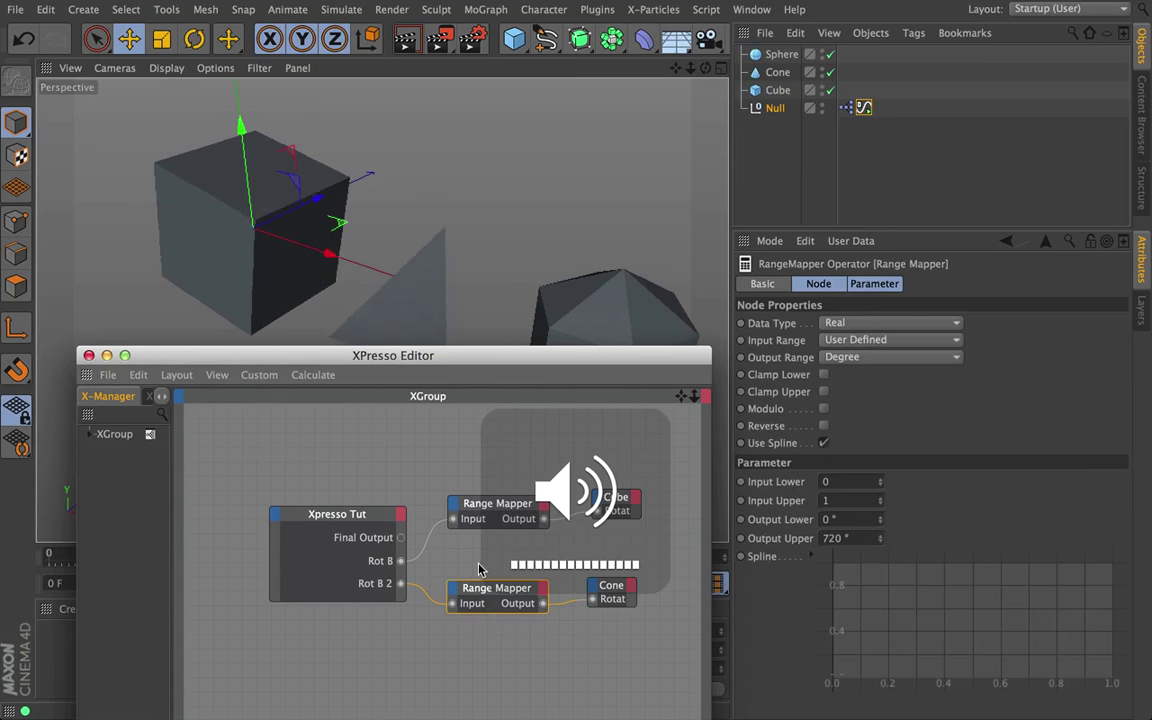
- Undo the wiring, connect the lower Range Mapper's Output to the Cone's Rotation, and reselect the Signal tag
{"action": "left_click", "coordinate": [478, 568]}
{"action": "key", "text": "ctrl+z"}
{"action": "key", "text": "ctrl+z"}
{"action": "key", "text": "ctrl+z"}
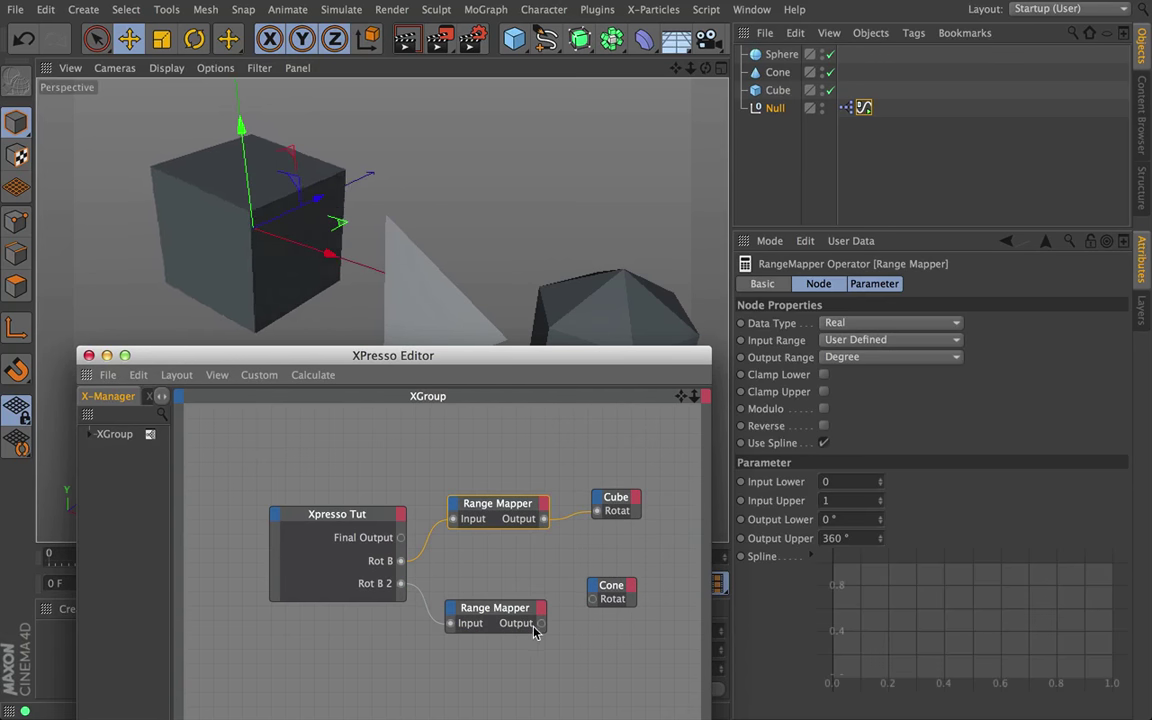
{"action": "left_click_drag", "start_coordinate": [594, 603], "coordinate": [594, 600]}
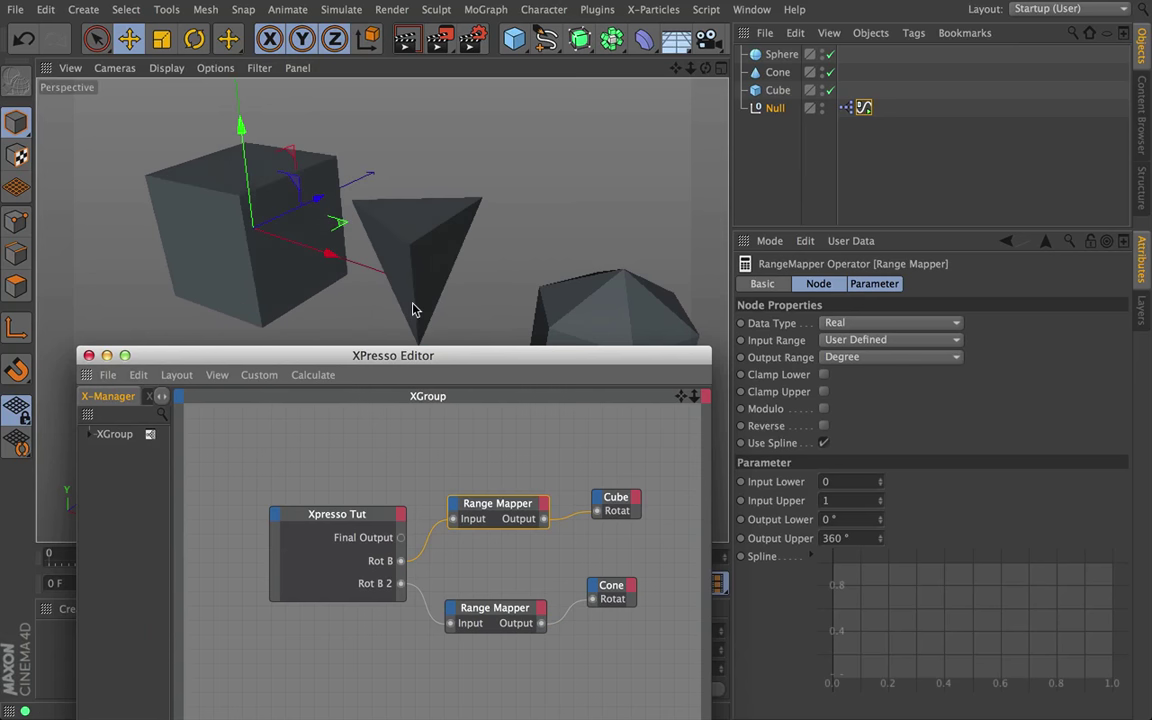
{"action": "left_click", "coordinate": [775, 107]}
{"action": "left_click", "coordinate": [864, 107]}
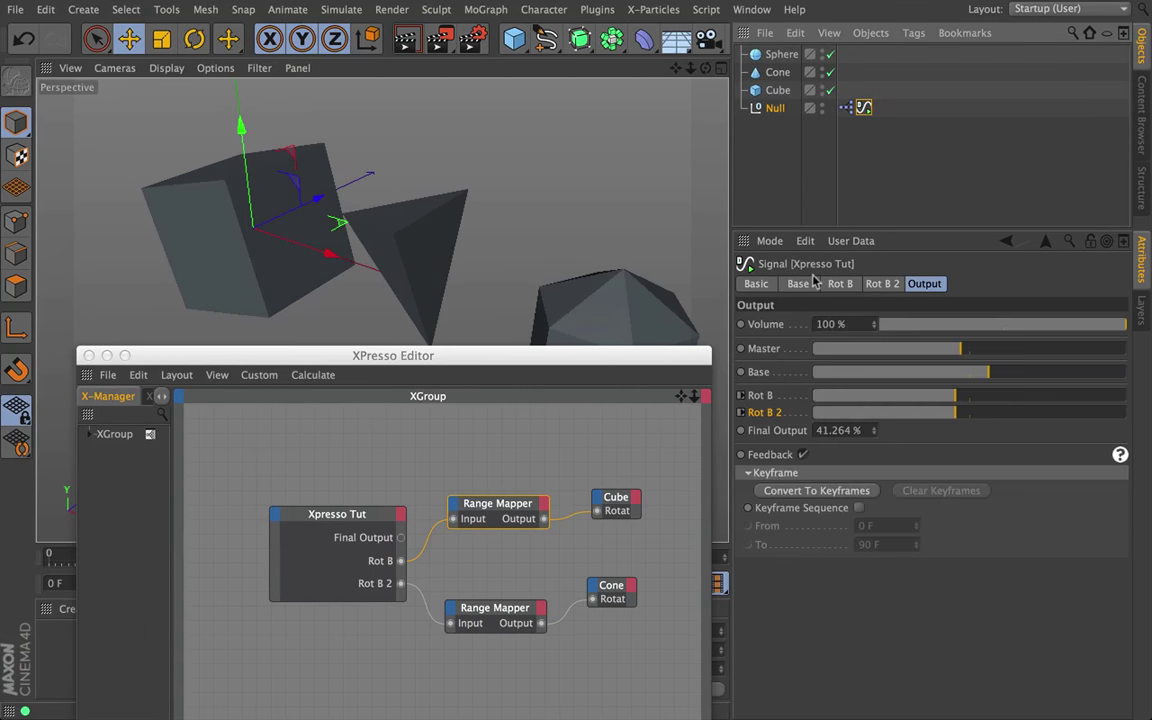
{"action": "left_click_drag", "start_coordinate": [650, 357], "coordinate": [467, 606]}
- Raise Rot B 2's noise Speed from 1 to 2 and compare the Rot B, Rot B 2 and Output values during playback
{"action": "left_click", "coordinate": [876, 286]}
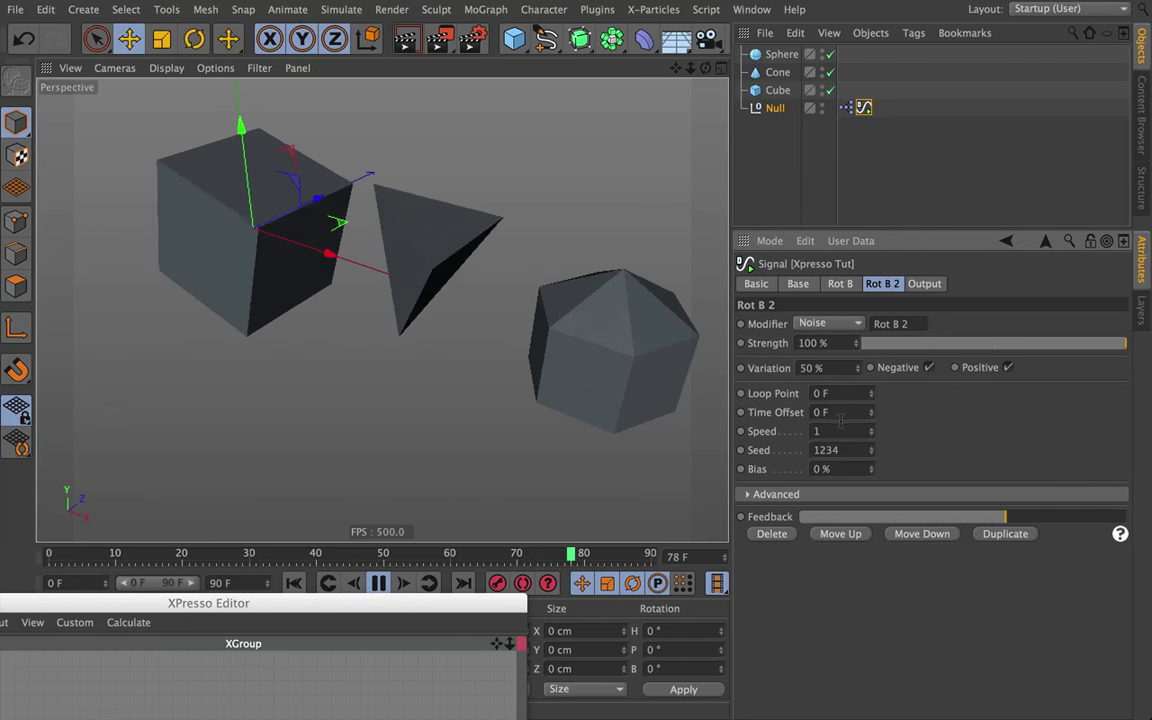
{"action": "left_click_drag", "start_coordinate": [870, 431], "coordinate": [946, 432]}
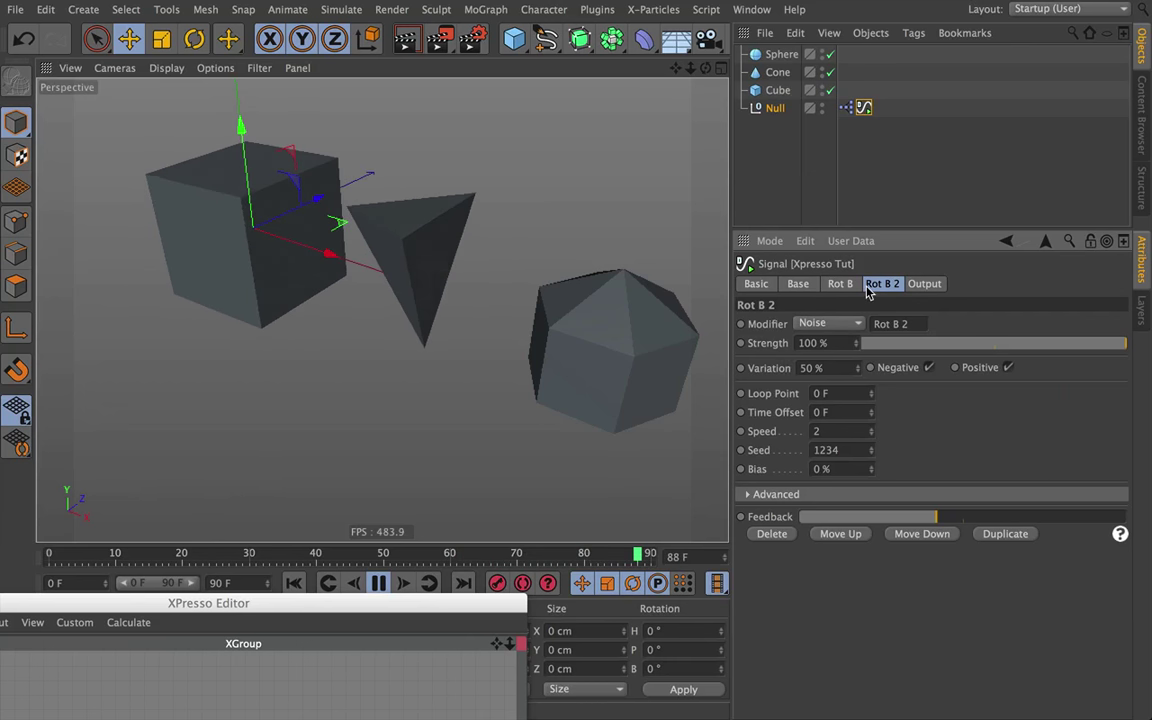
{"action": "left_click", "coordinate": [840, 284]}
{"action": "left_click", "coordinate": [882, 284]}
{"action": "left_click", "coordinate": [840, 284]}
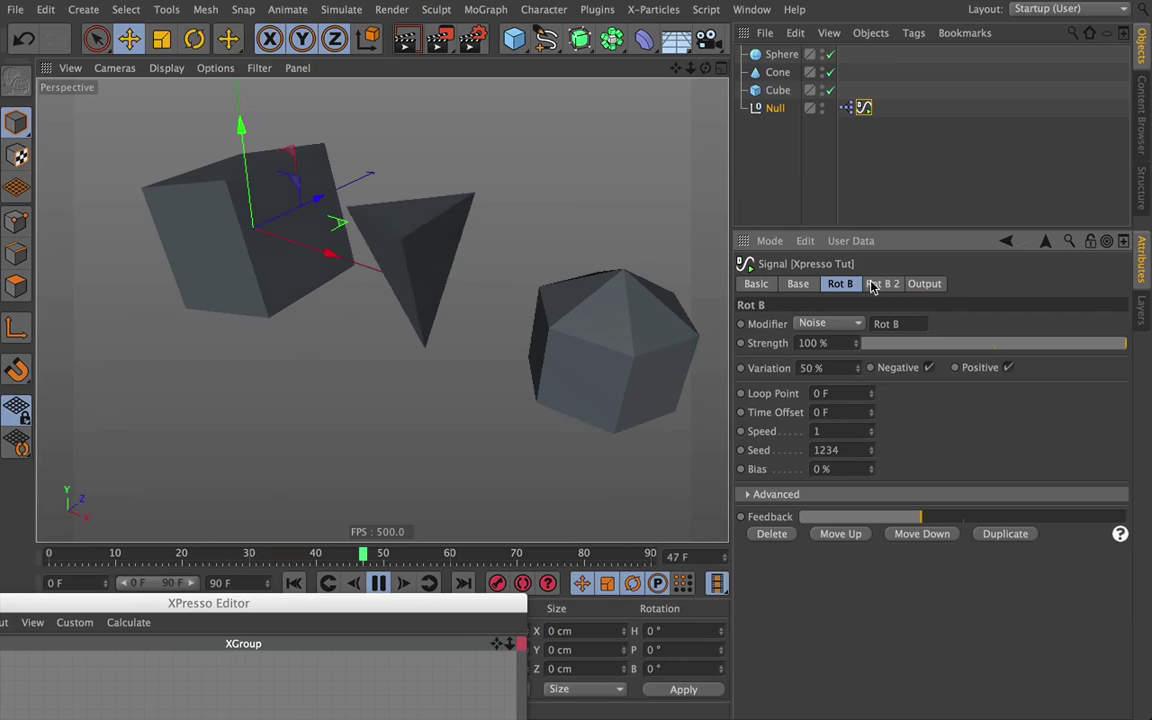
{"action": "left_click", "coordinate": [869, 285]}
{"action": "left_click", "coordinate": [924, 284]}
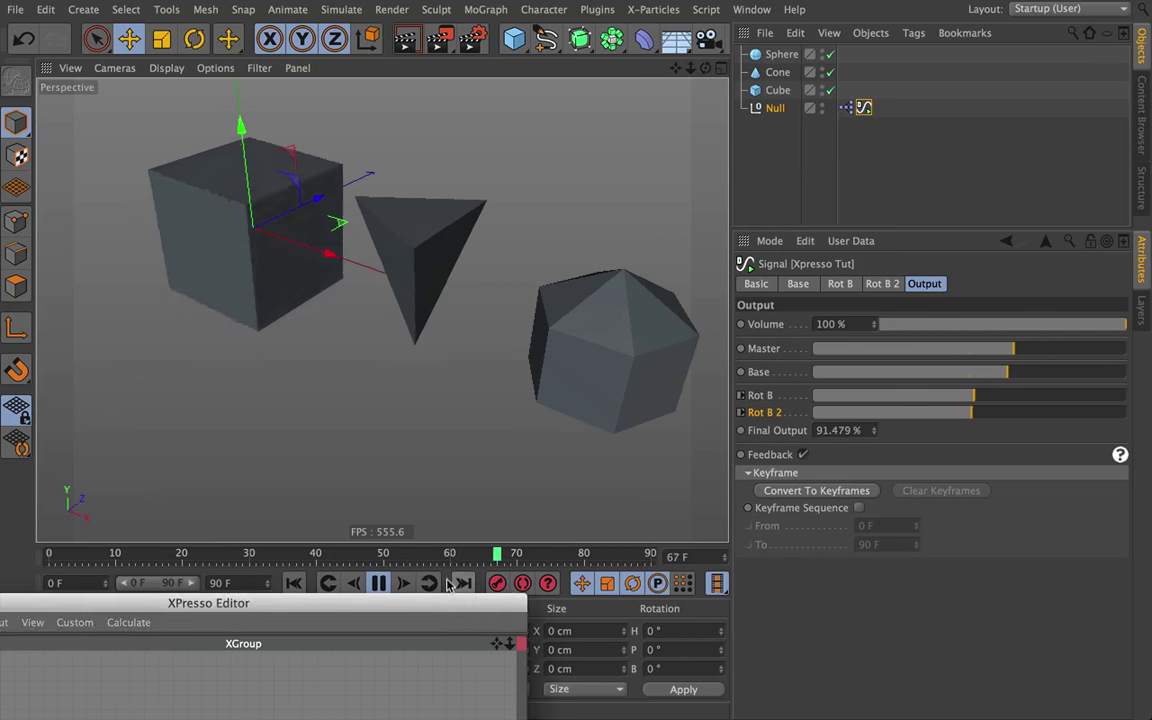
{"action": "left_click_drag", "start_coordinate": [442, 603], "coordinate": [590, 93]}
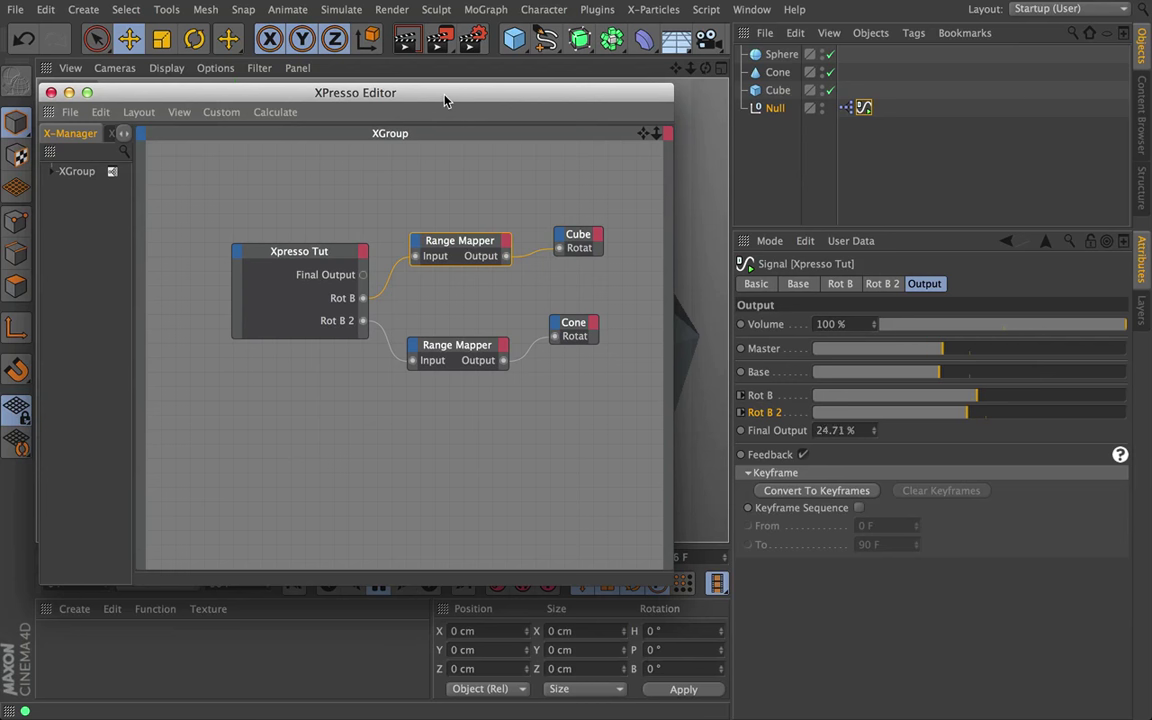
{"action": "left_click_drag", "start_coordinate": [446, 100], "coordinate": [433, 673]}
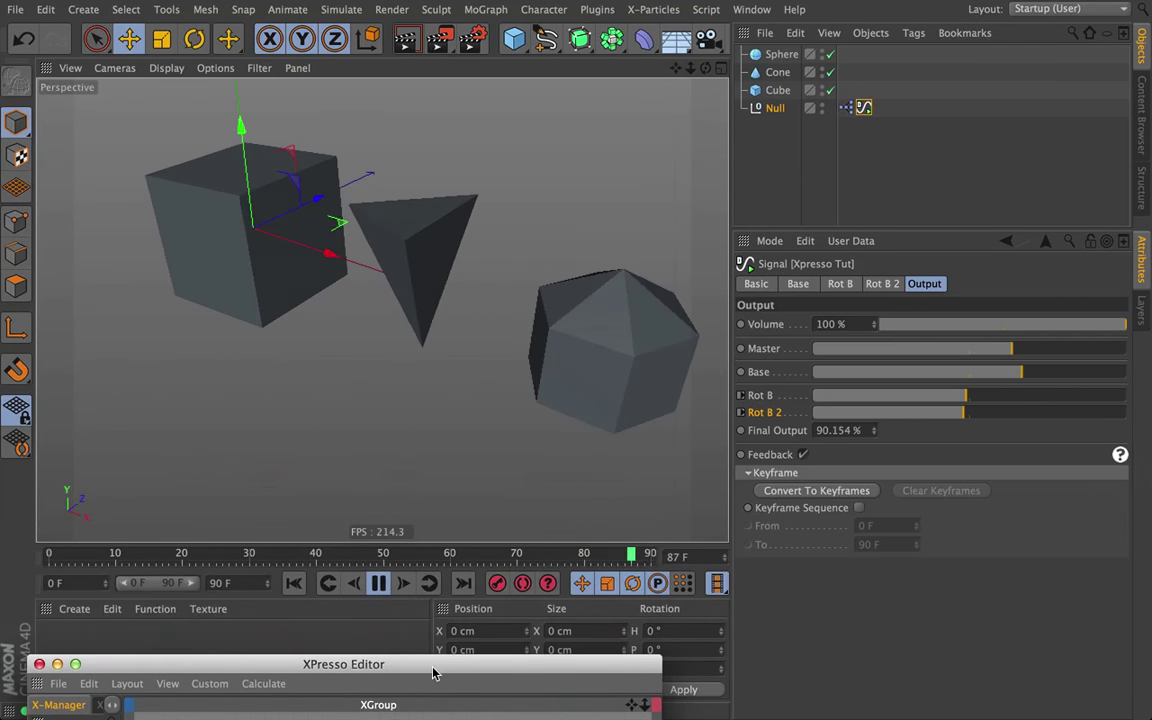
- Set Rot B 2's noise Speed to 5 and raise Rot B's Variation and Bias to 100 %
{"action": "left_click", "coordinate": [880, 285]}
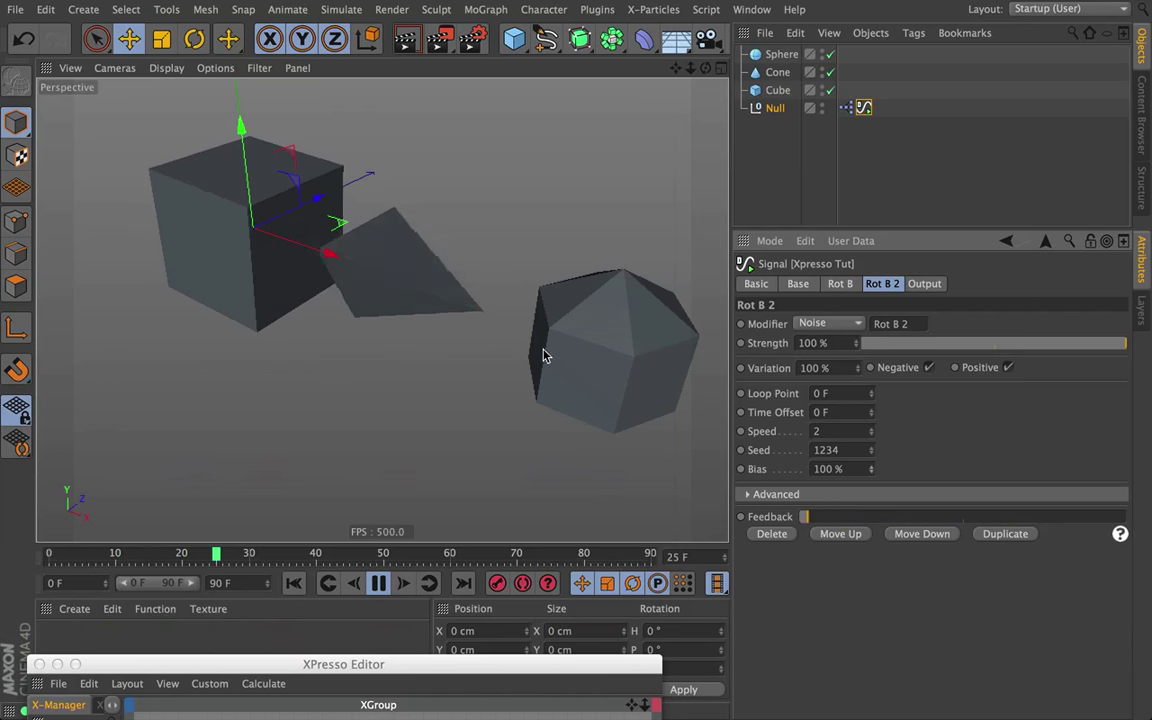
{"action": "left_click_drag", "start_coordinate": [871, 431], "coordinate": [938, 437]}
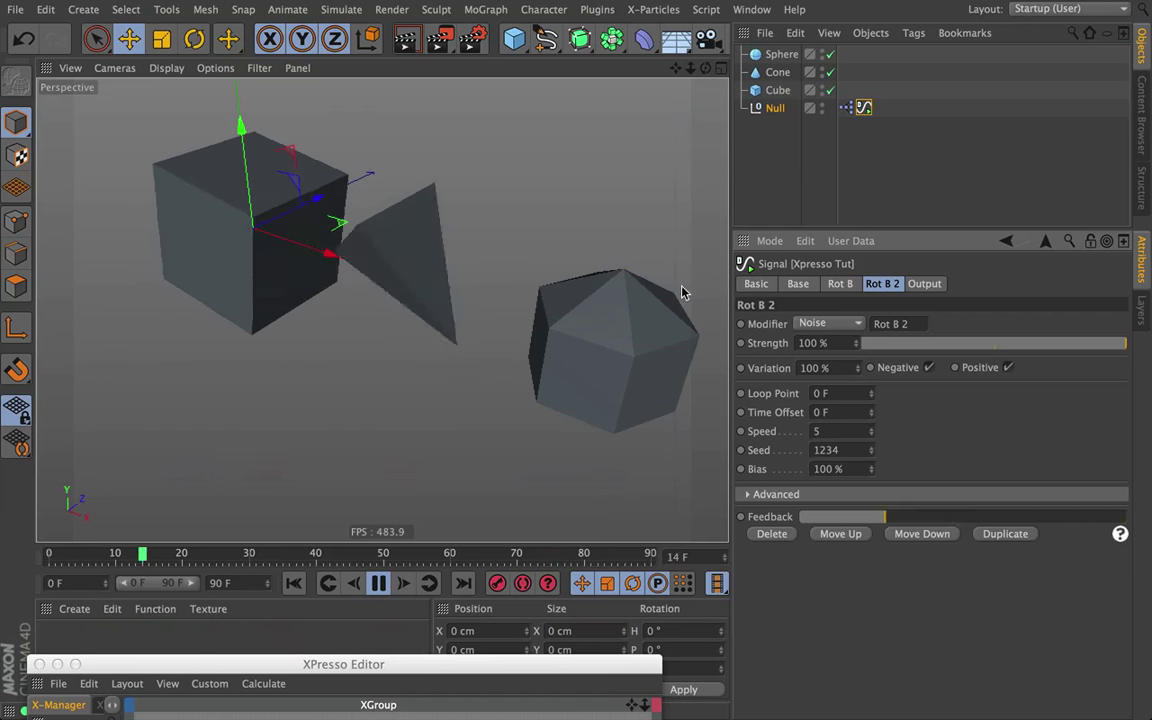
{"action": "left_click", "coordinate": [840, 284]}
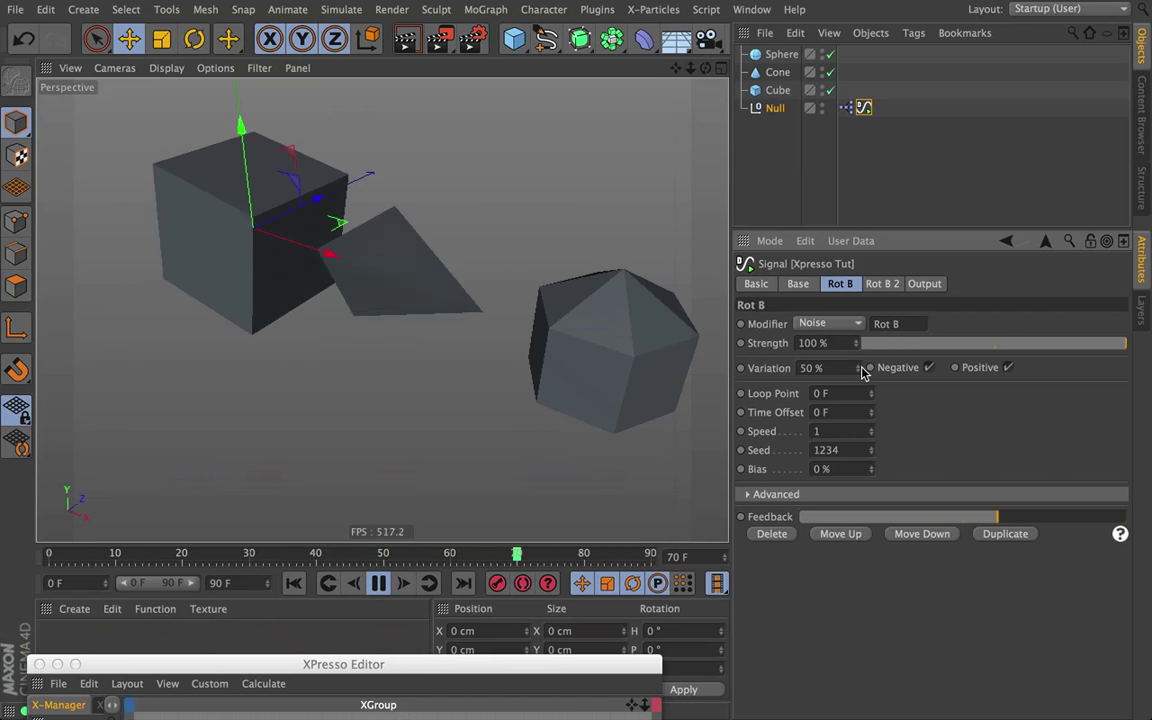
{"action": "left_click_drag", "start_coordinate": [869, 473], "coordinate": [870, 468]}
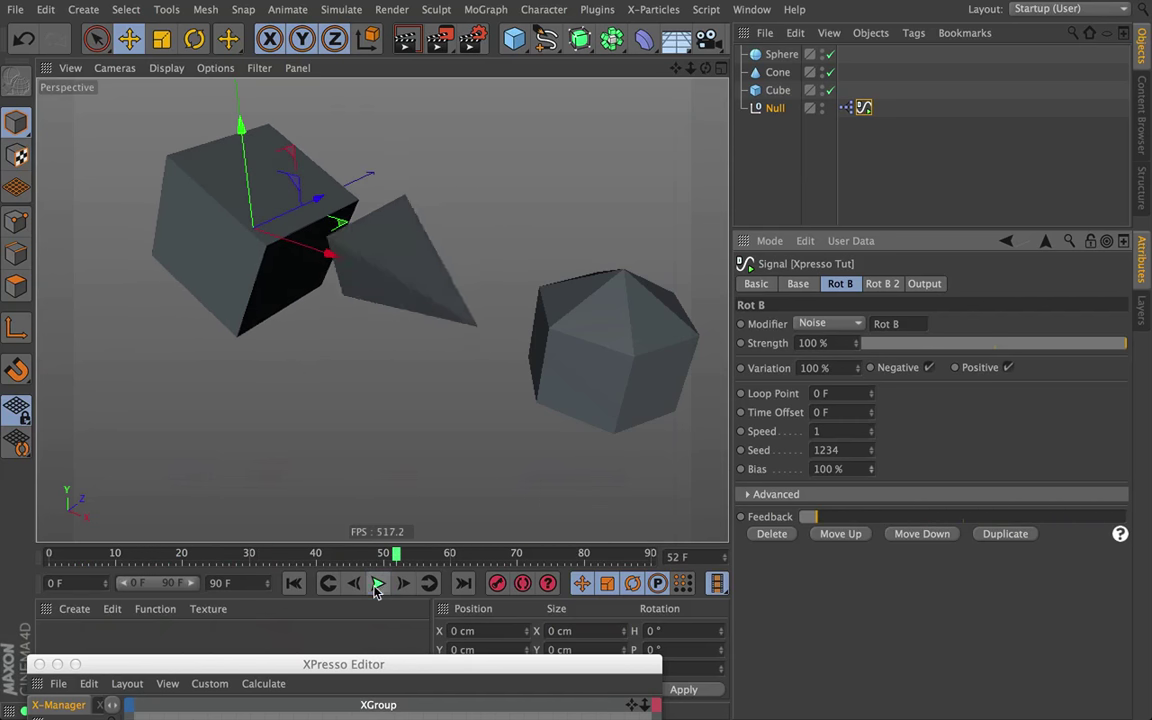
- Stop playback, rewind to frame 0 and bring the node graph back over the viewport
{"action": "left_click", "coordinate": [378, 583]}
{"action": "left_click", "coordinate": [293, 583]}
{"action": "left_click_drag", "start_coordinate": [420, 672], "coordinate": [401, 84]}
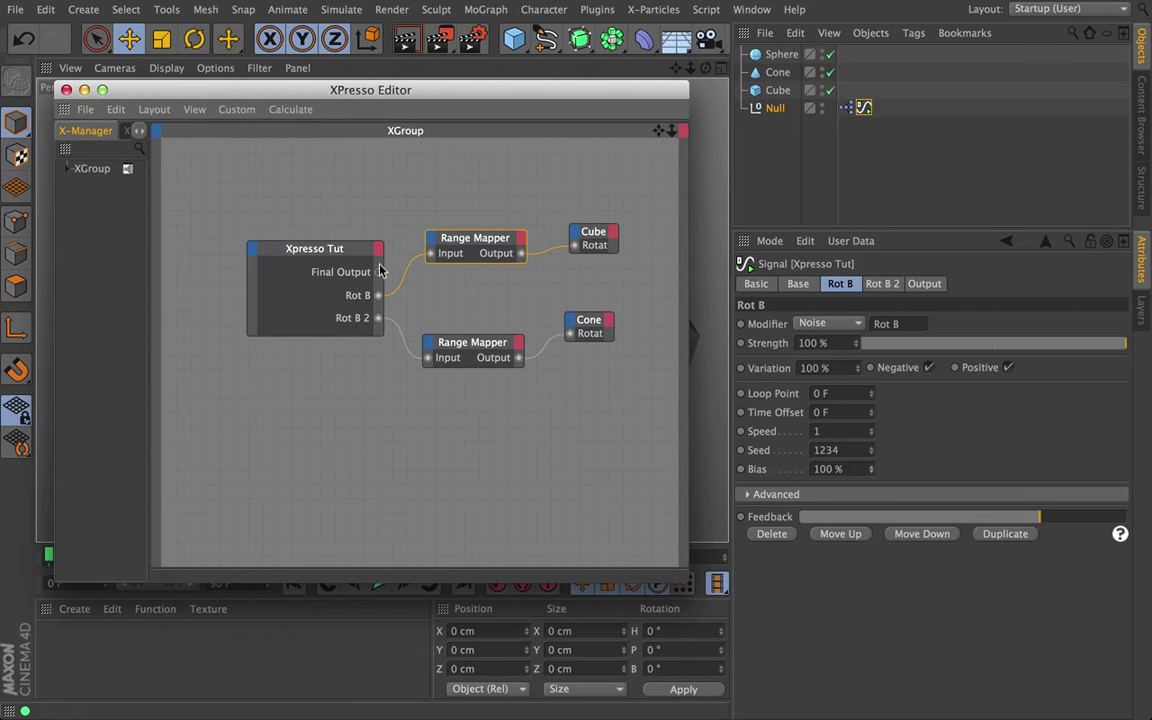
{"action": "left_click", "coordinate": [318, 310]}
{"action": "left_click", "coordinate": [864, 108]}
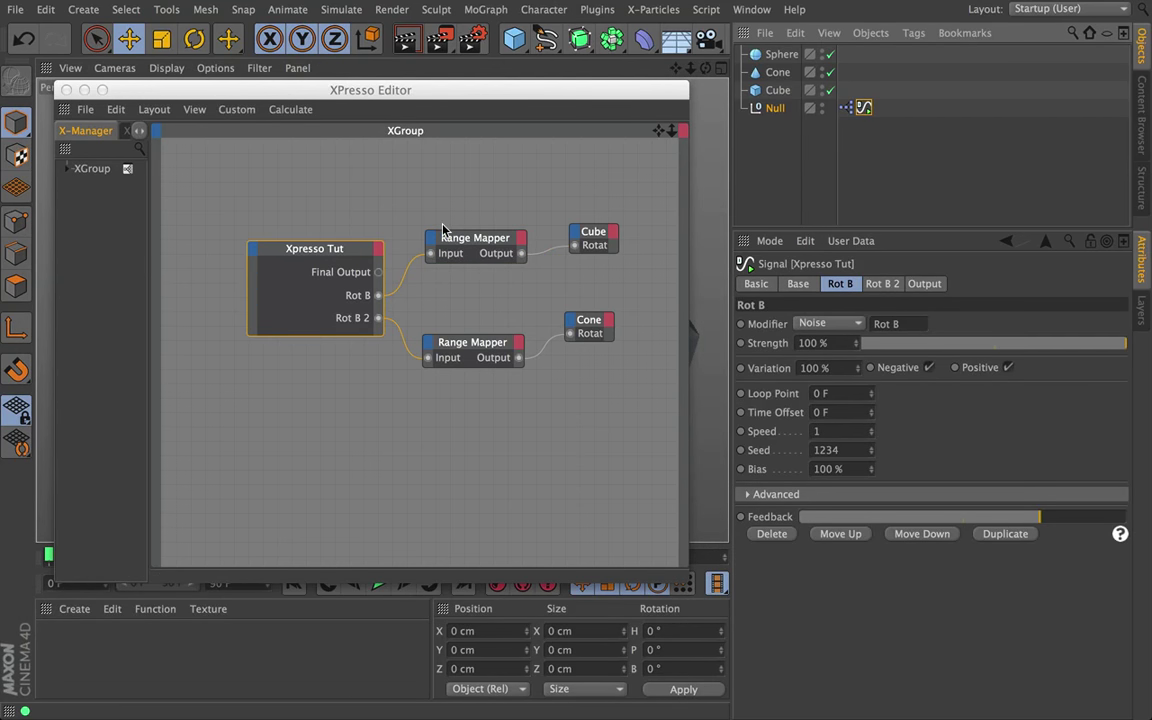
{"action": "left_click_drag", "start_coordinate": [453, 95], "coordinate": [490, 146]}
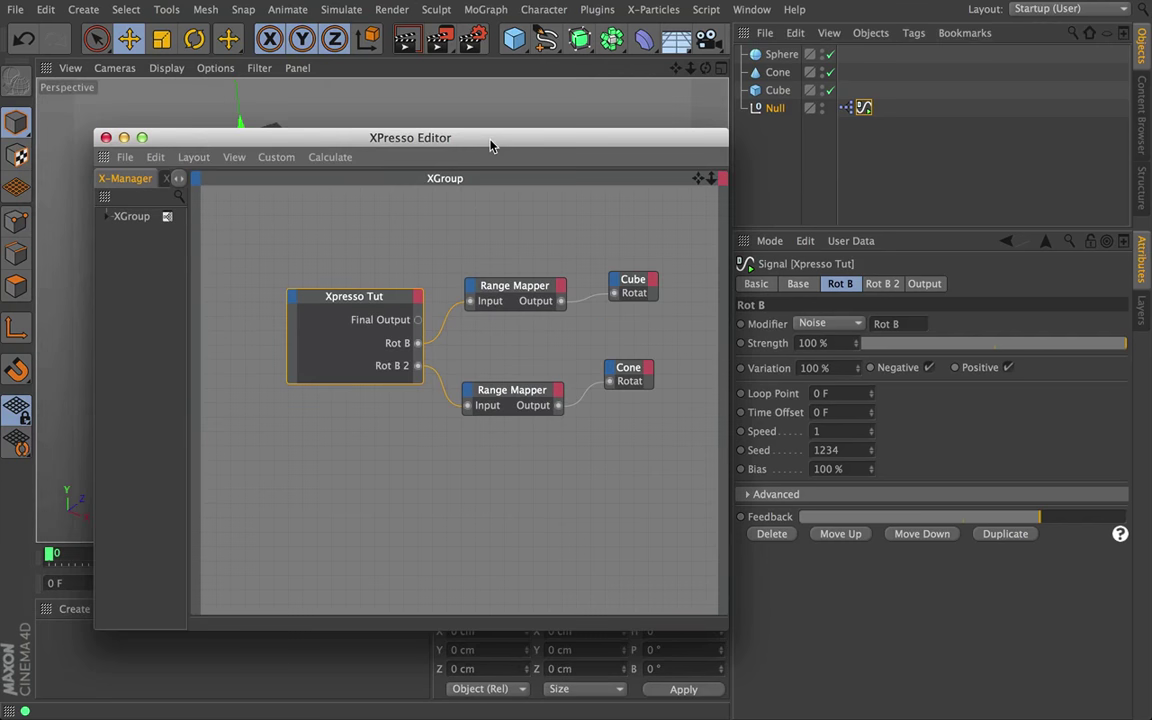
{"action": "left_click", "coordinate": [315, 344]}
{"action": "left_click", "coordinate": [558, 243]}
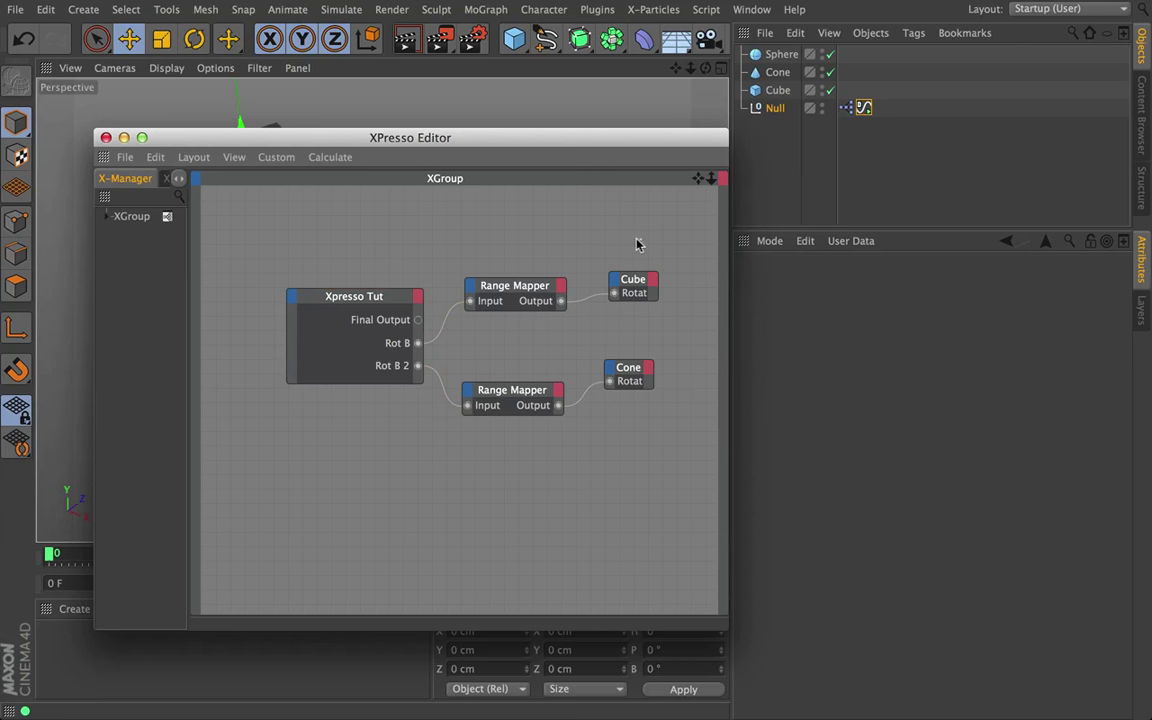
{"action": "left_click_drag", "start_coordinate": [395, 206], "coordinate": [390, 200]}
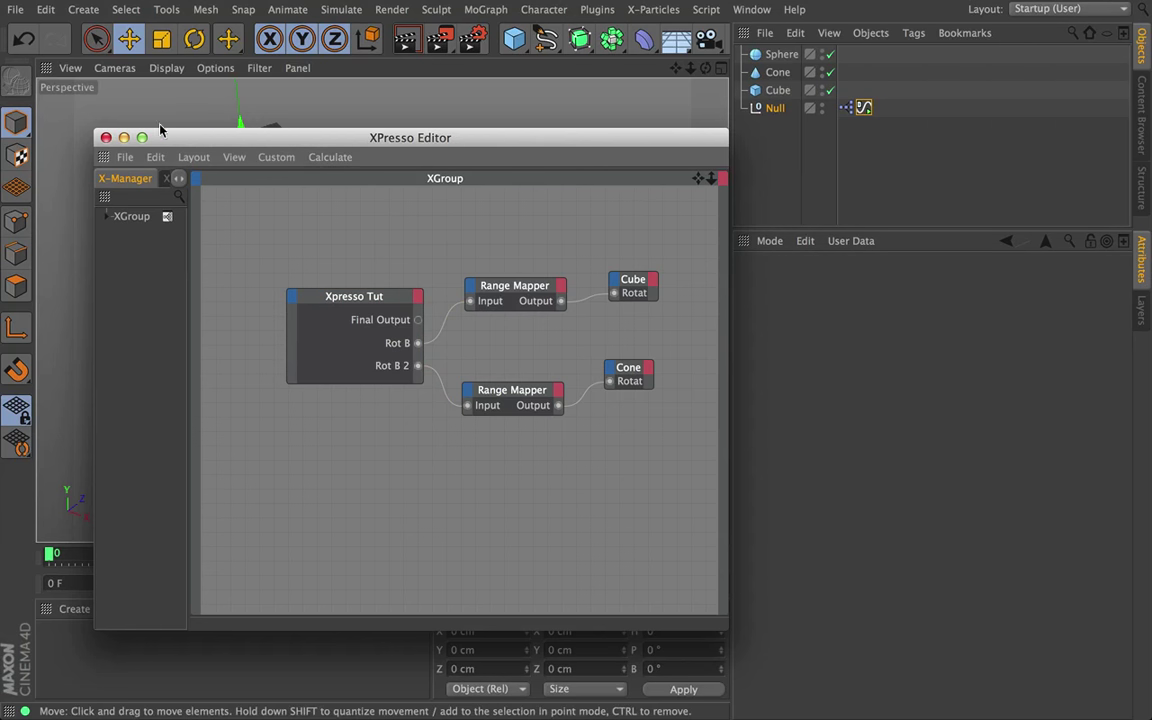